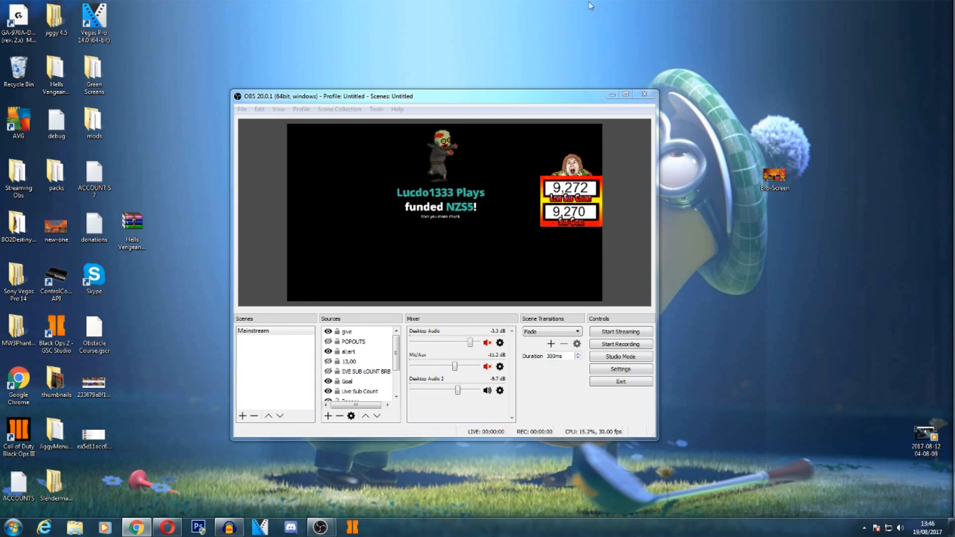
# Search the web for 'streamlabs' in a new browser tab and reach streamlabs.com
pyautogui.moveTo(373, 96); pyautogui.dragTo(361, 43)
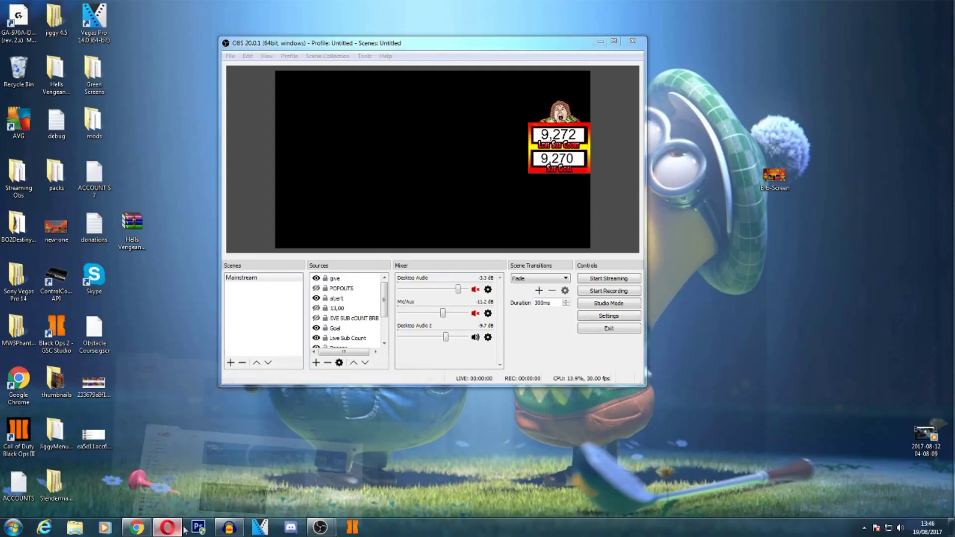
pyautogui.click(170, 527)
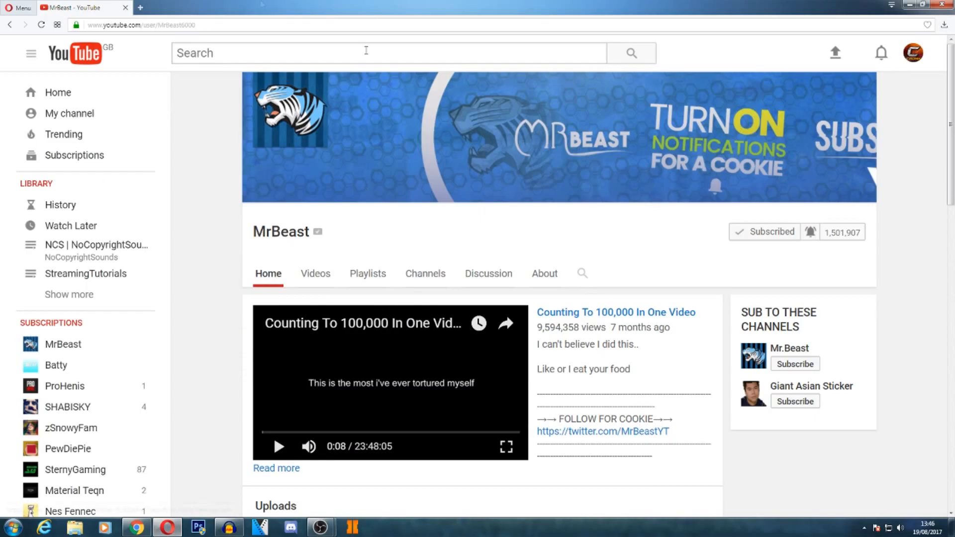
pyautogui.click(141, 8)
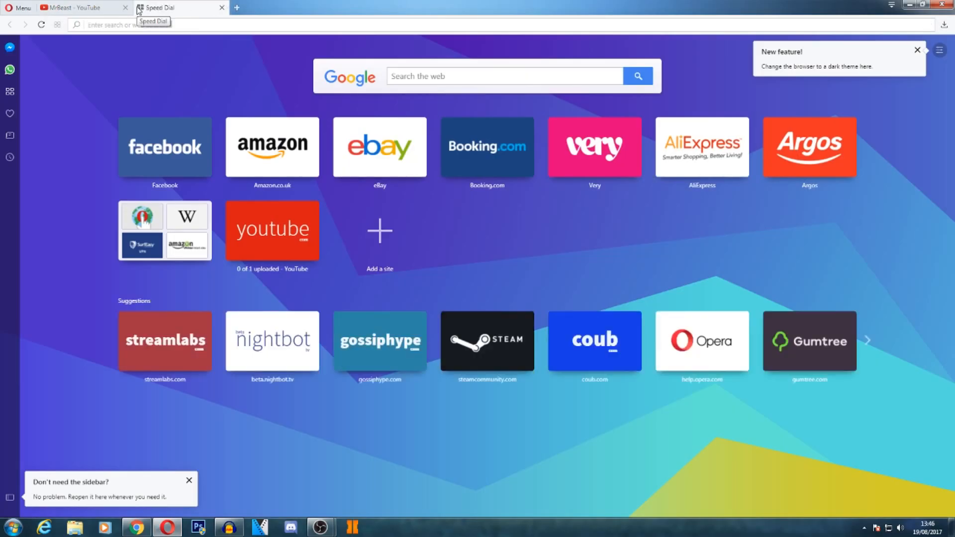
pyautogui.write('streamla')
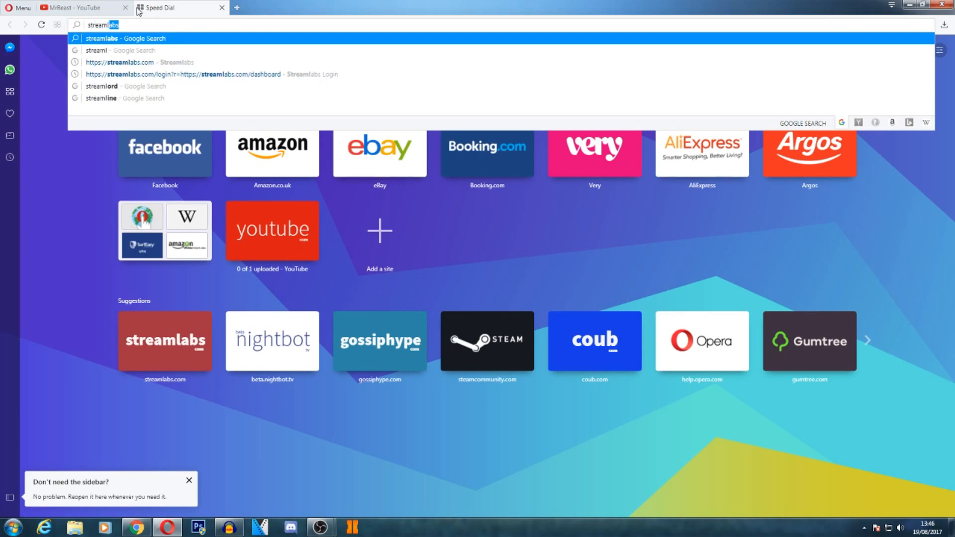
pyautogui.write('bs')
pyautogui.press('Return')
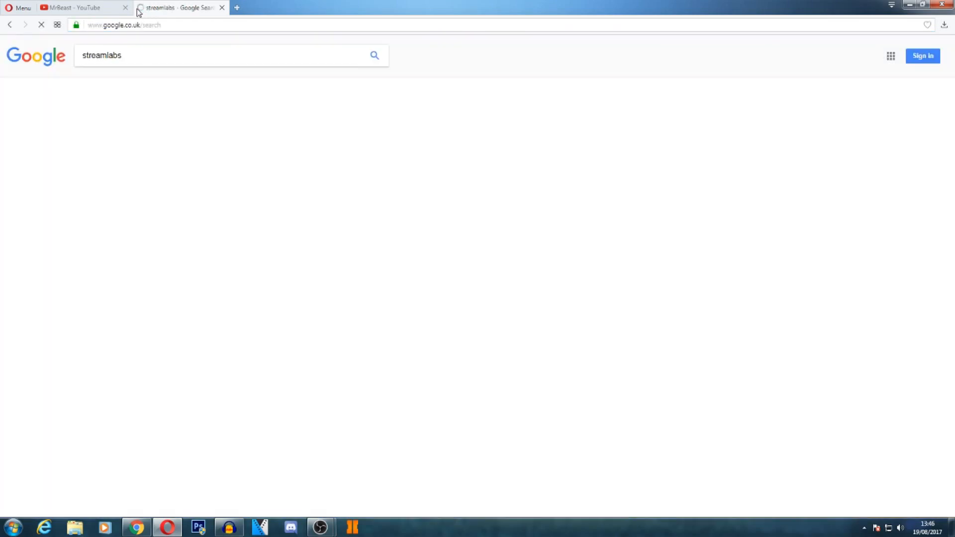
pyautogui.click(105, 127)
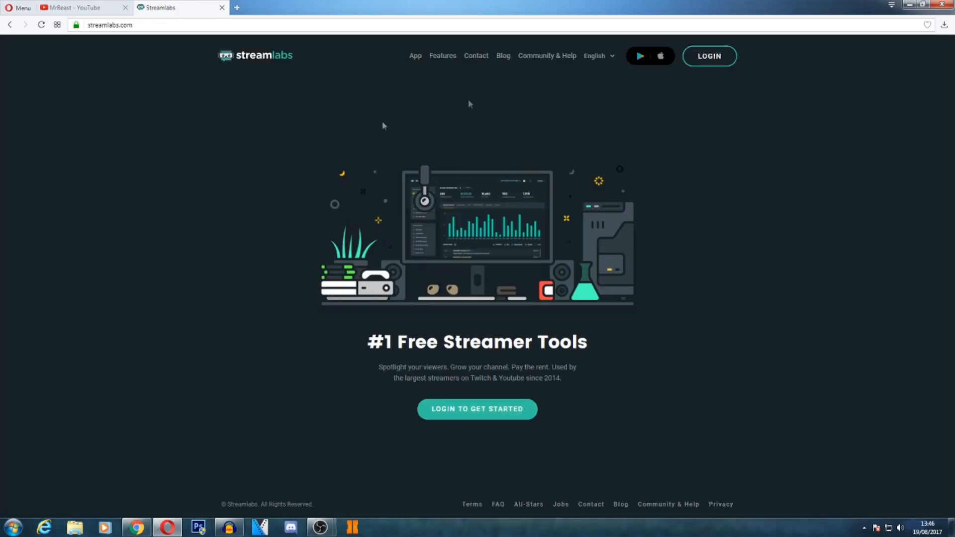
# Log in to Streamlabs with the YouTube account and allow Google account access
pyautogui.click(707, 56)
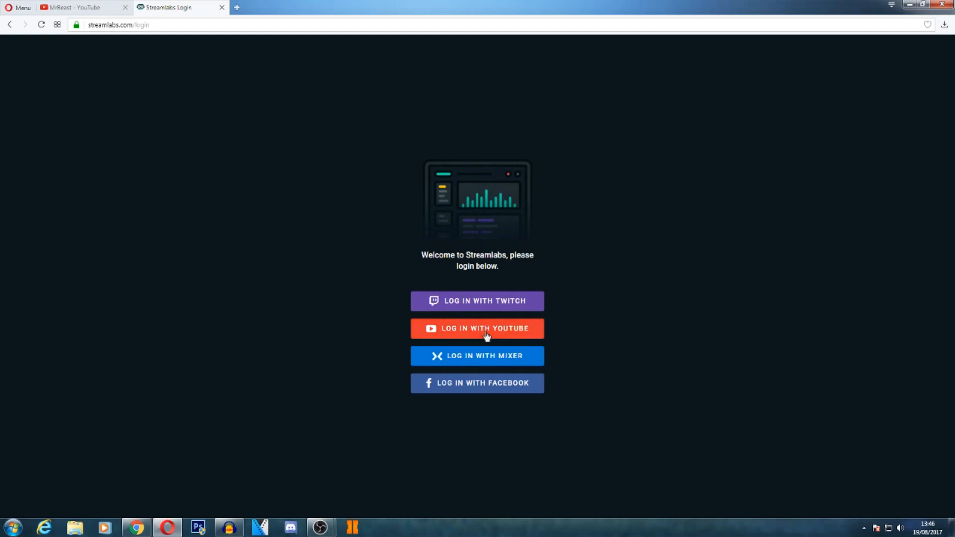
pyautogui.click(487, 333)
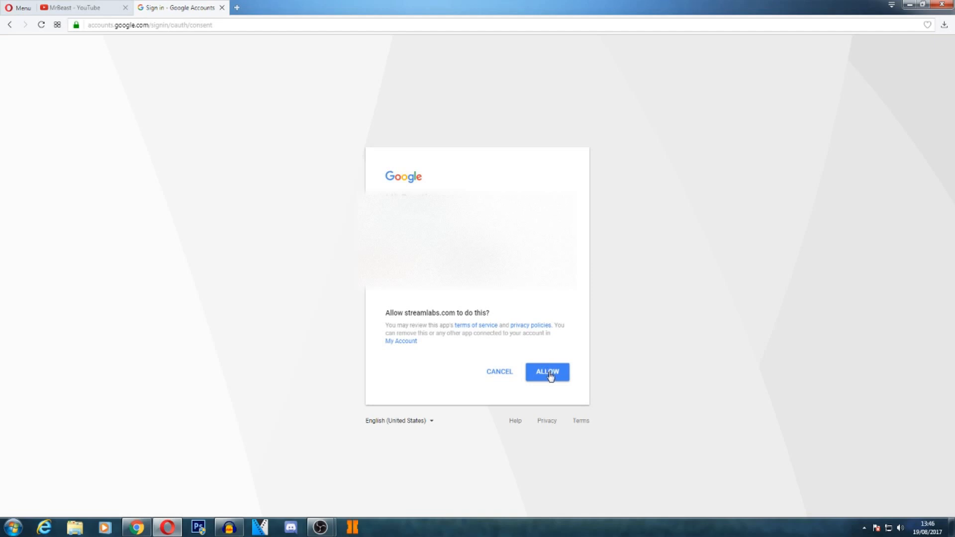
pyautogui.click(550, 373)
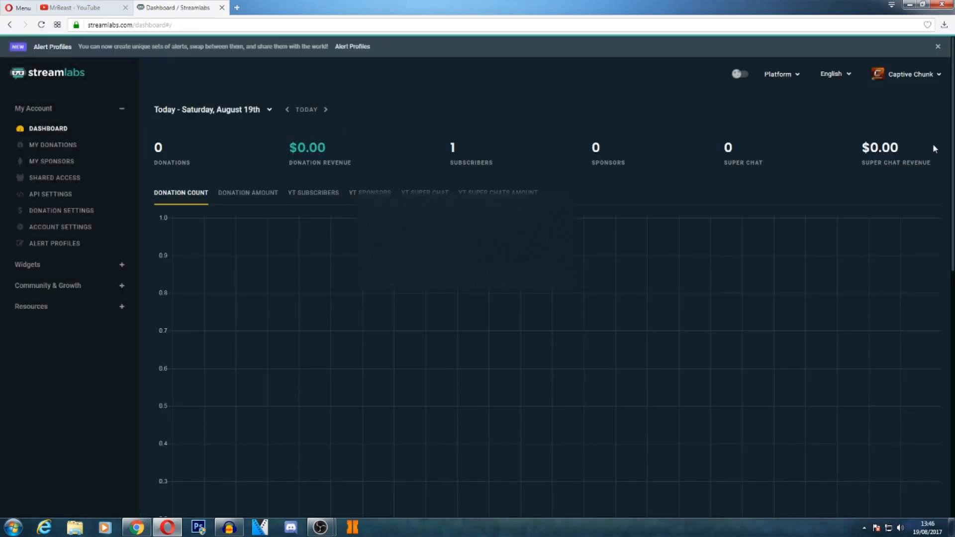
pyautogui.scroll(-3, 945, 187)
pyautogui.scroll(-3, 944, 224)
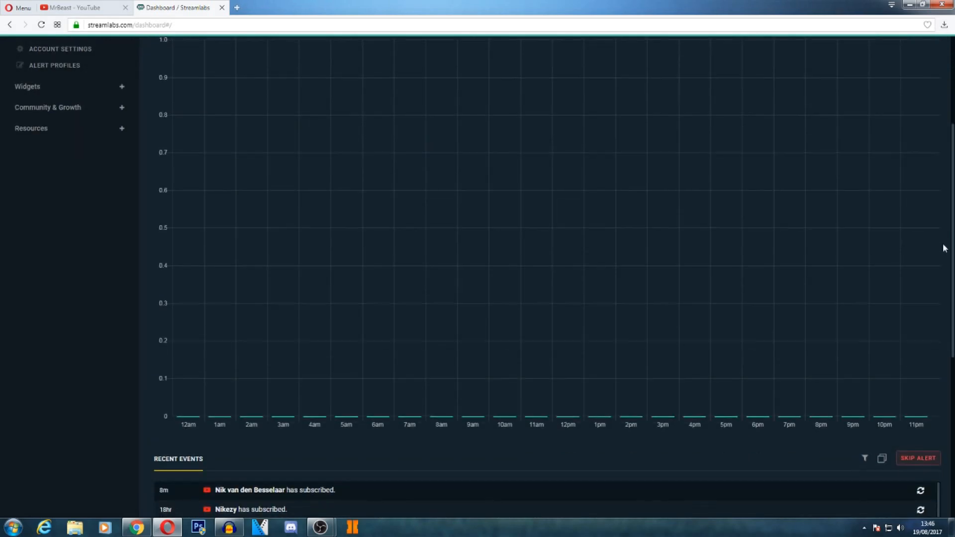
pyautogui.scroll(6, 944, 223)
pyautogui.scroll(-5, 940, 281)
pyautogui.scroll(-4, 940, 283)
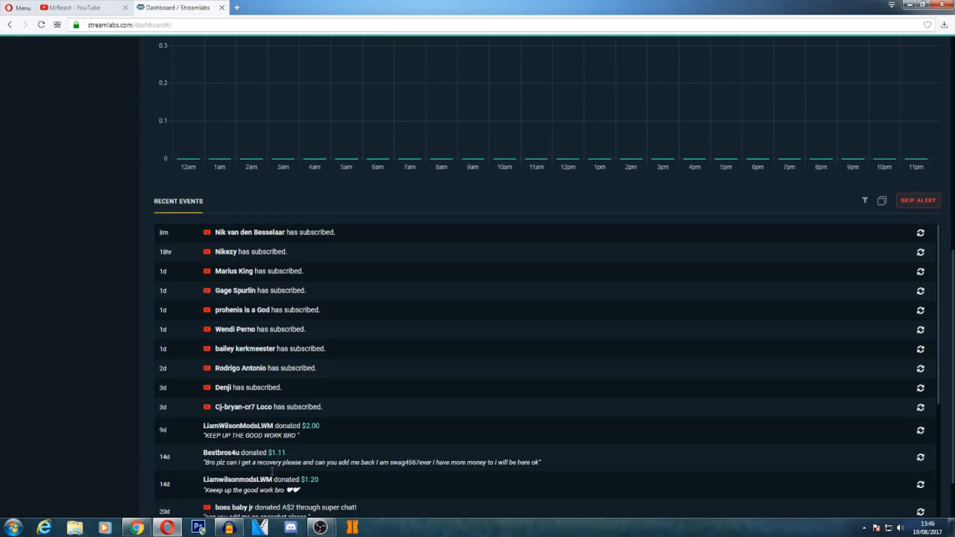
# Replay a recent subscriber event and watch the alert play in the OBS preview
pyautogui.click(319, 527)
pyautogui.click(388, 463)
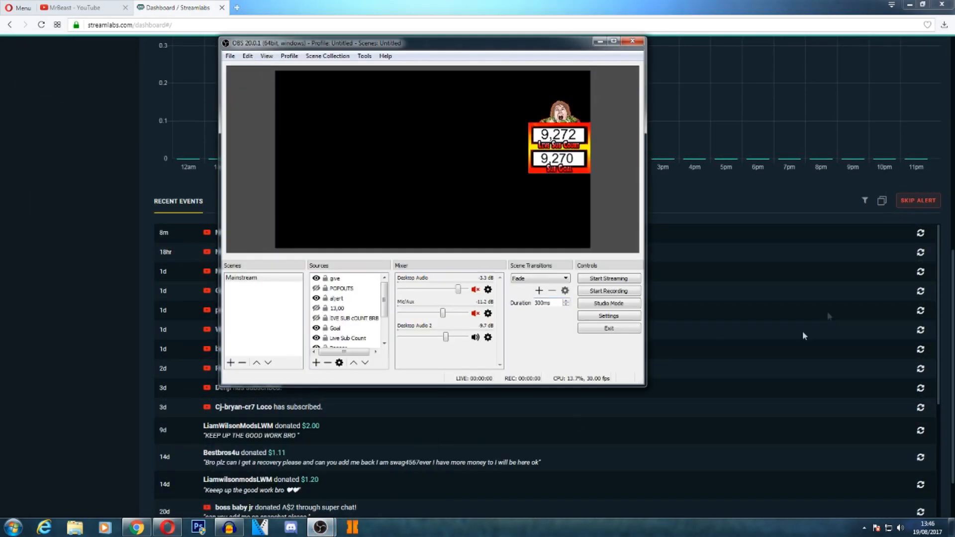
pyautogui.click(923, 312)
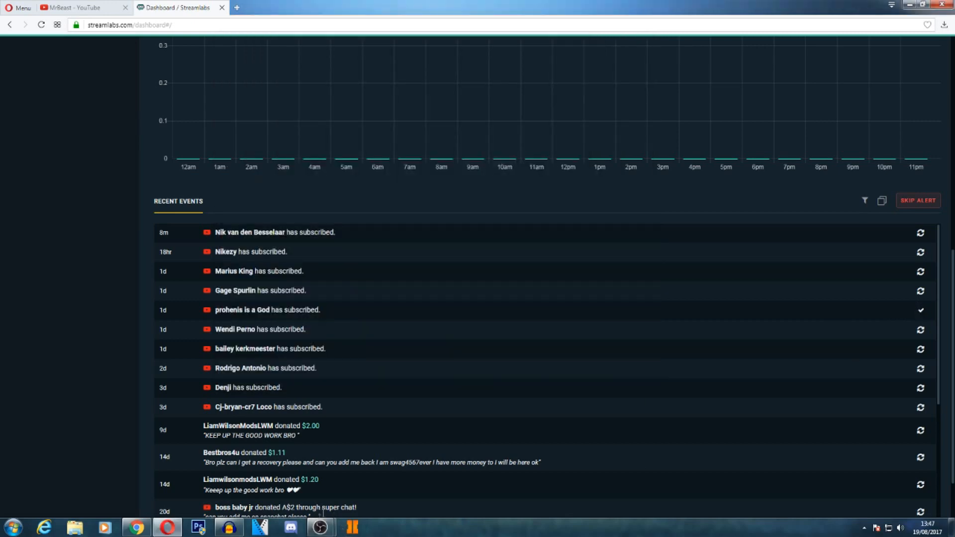
pyautogui.click(320, 528)
pyautogui.click(389, 462)
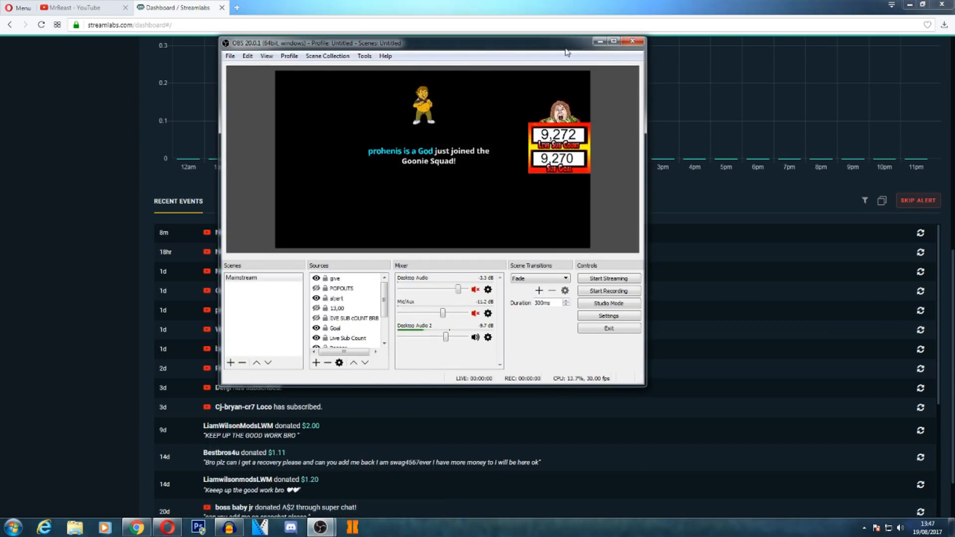
pyautogui.click(600, 42)
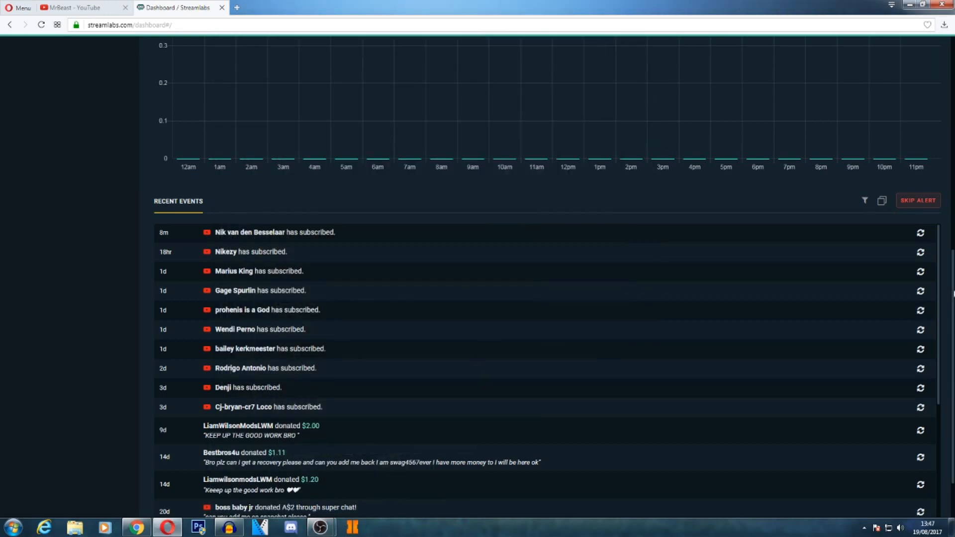
pyautogui.scroll(5, 478, 299)
pyautogui.scroll(5, 477, 298)
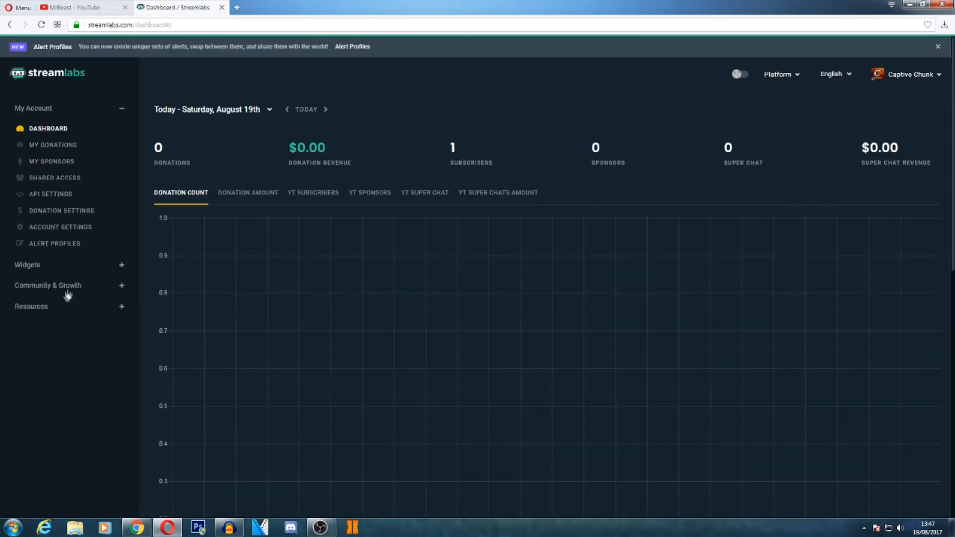
# Reach the Alertbox widget and look through its donation, subscriber, sponsor and super chat settings
pyautogui.click(29, 266)
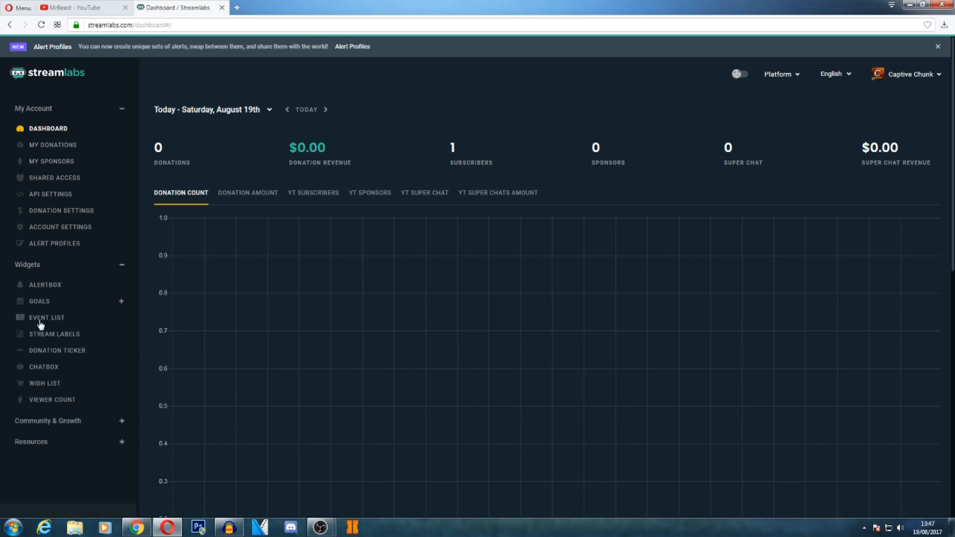
pyautogui.click(41, 287)
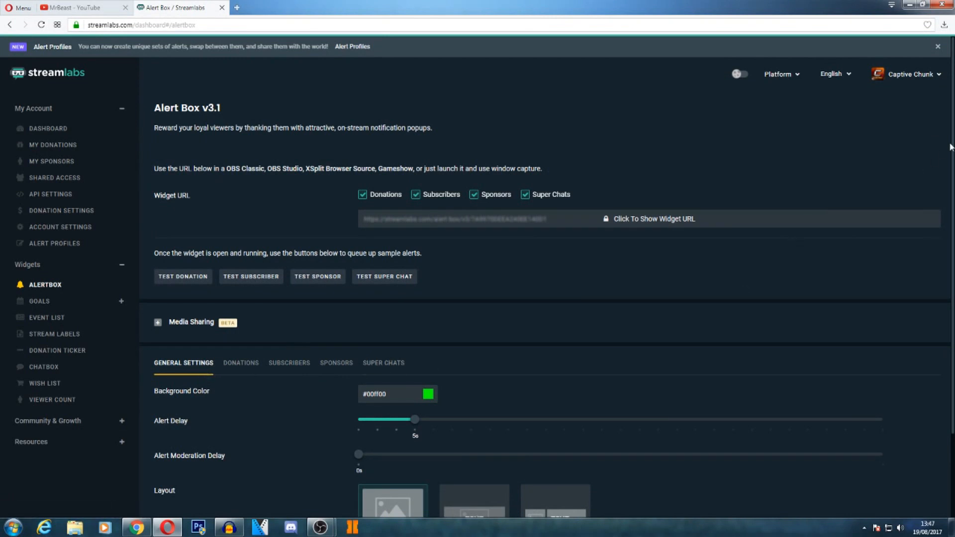
pyautogui.scroll(-2, 478, 298)
pyautogui.click(241, 363)
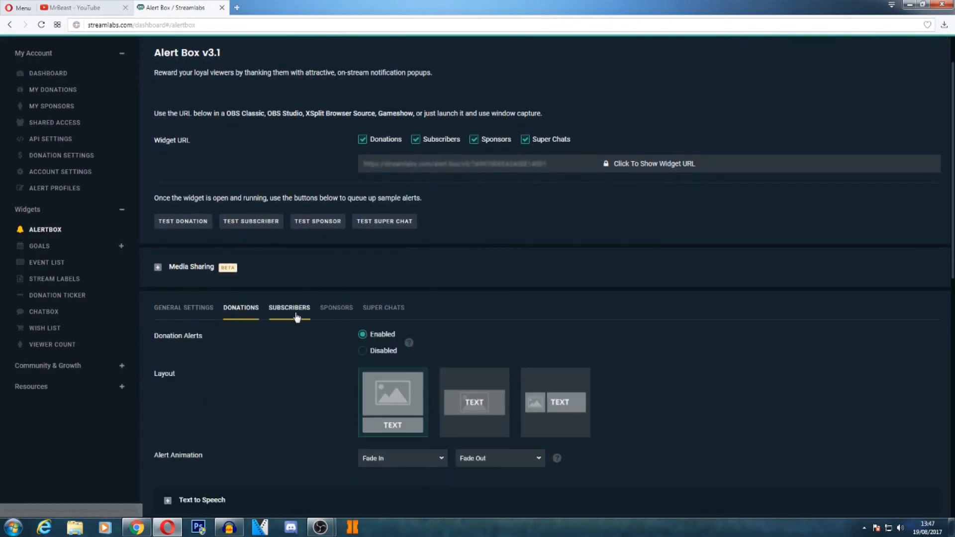
pyautogui.click(296, 314)
pyautogui.click(336, 309)
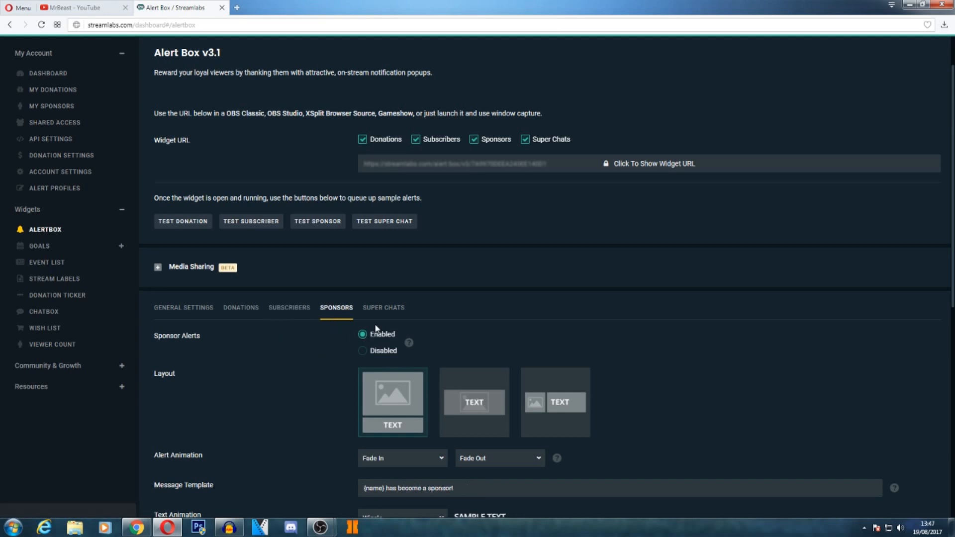
pyautogui.click(383, 308)
pyautogui.click(184, 307)
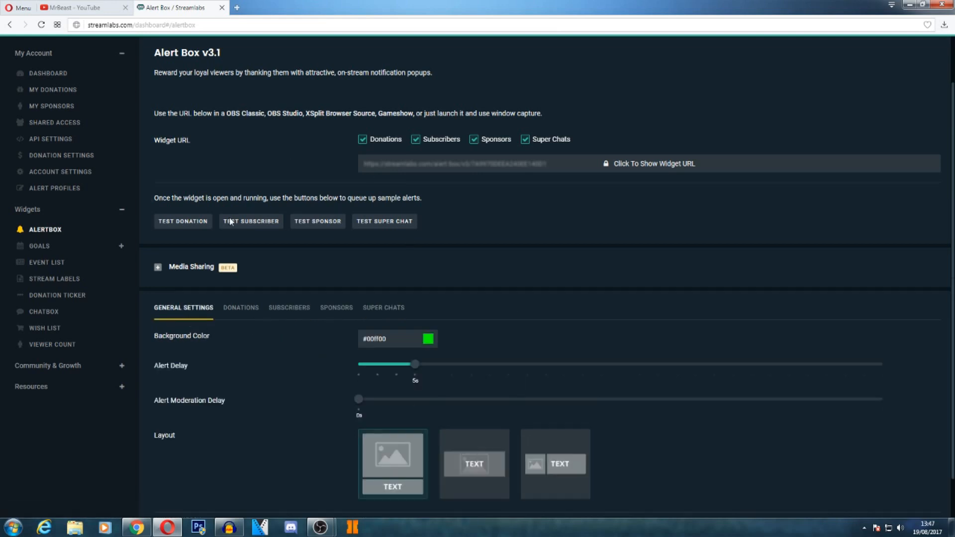
# Send a test donation alert, confirm it in the OBS preview, then hide OBS
pyautogui.click(183, 221)
pyautogui.moveTo(321, 527)
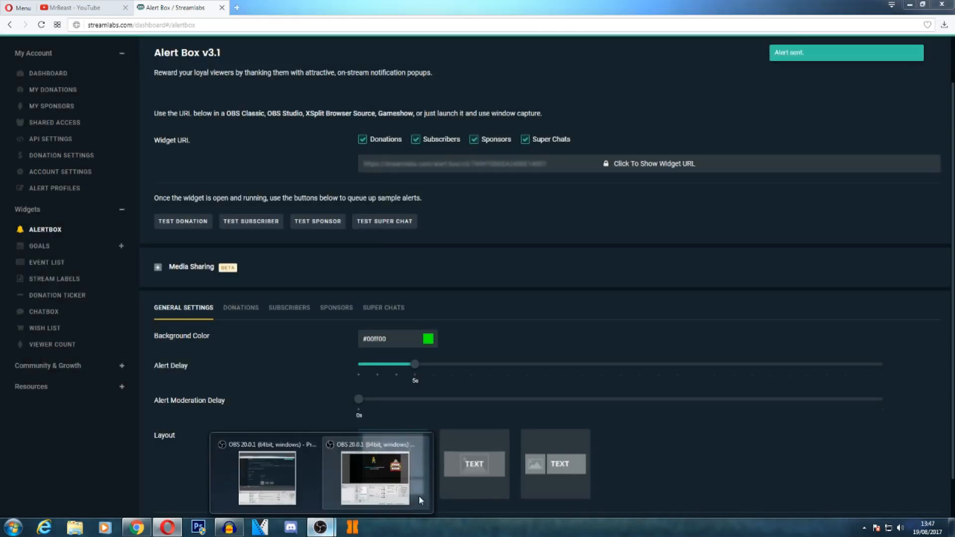
pyautogui.click(375, 477)
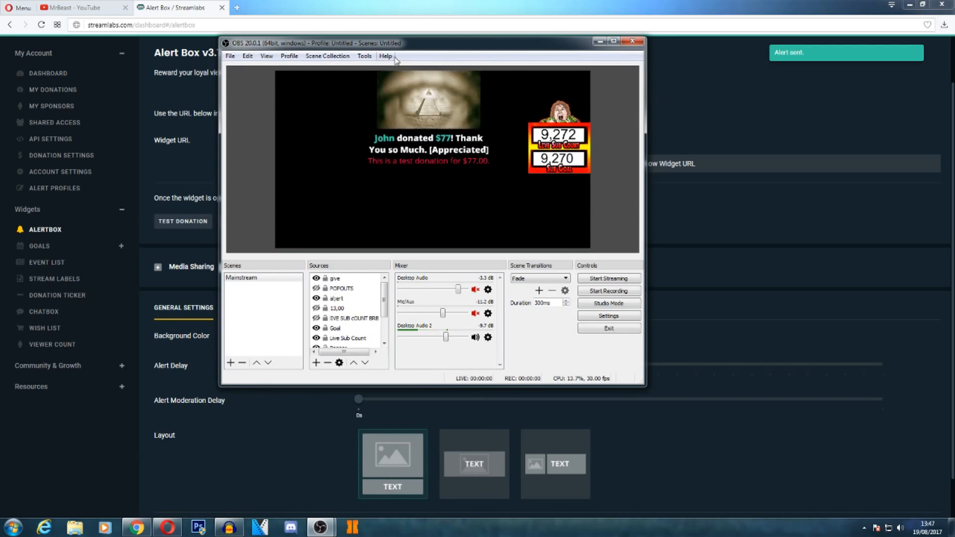
pyautogui.moveTo(418, 43); pyautogui.dragTo(605, 72)
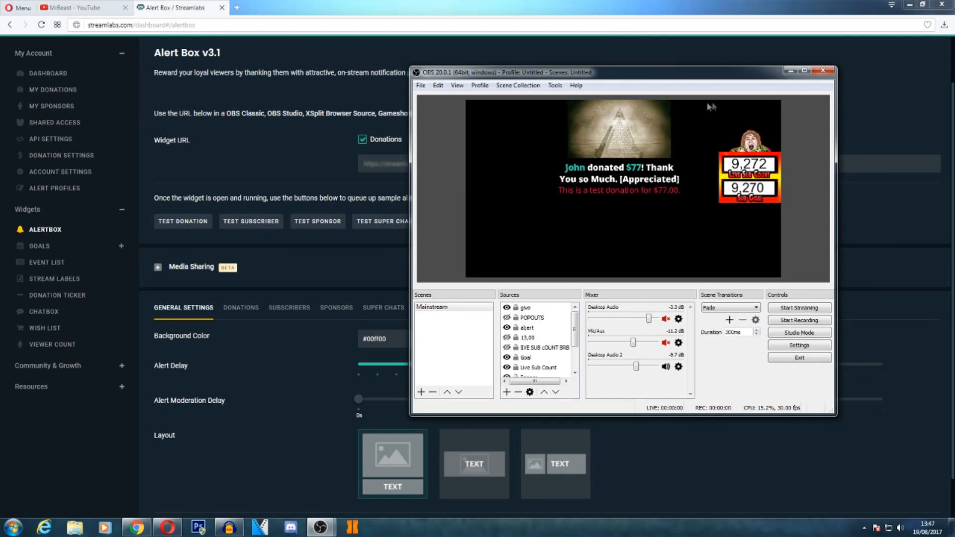
pyautogui.click(789, 72)
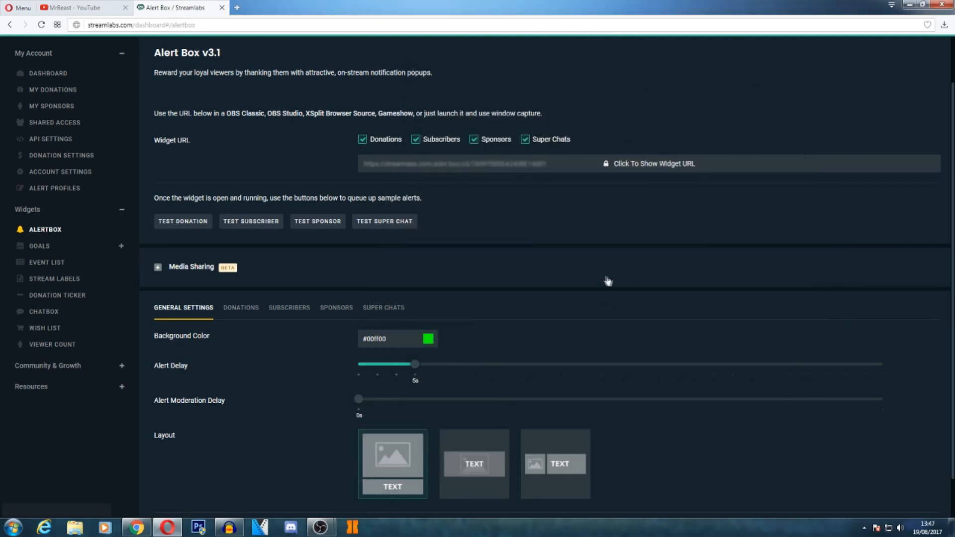
pyautogui.moveTo(952, 150); pyautogui.dragTo(952, 228)
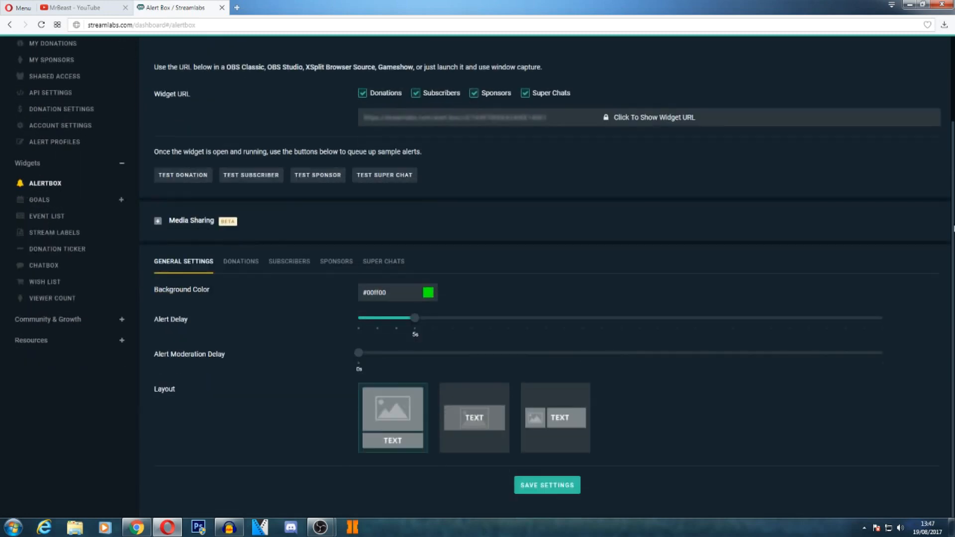
# Review the donation alert settings, then switch to the subscriber alert settings
pyautogui.click(240, 262)
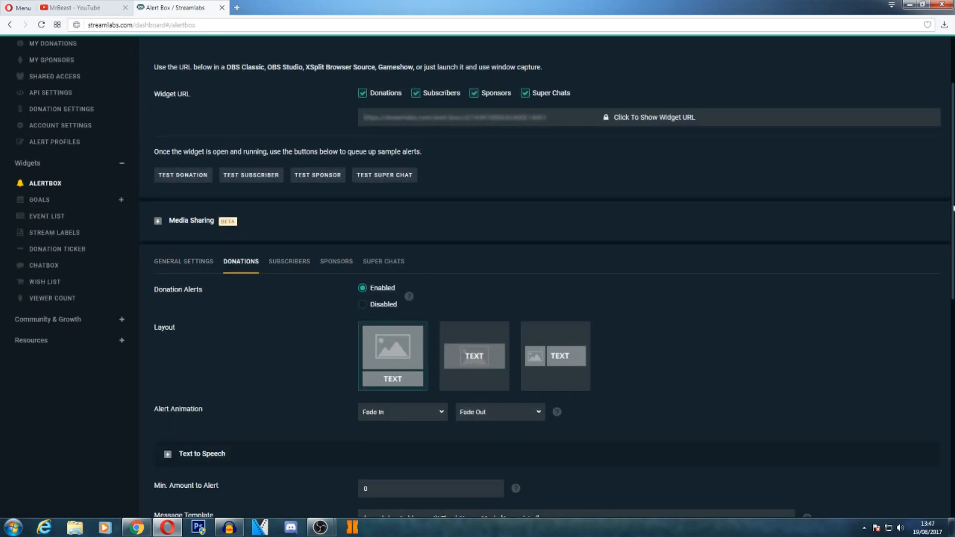
pyautogui.scroll(-5, 934, 309)
pyautogui.scroll(1, 924, 350)
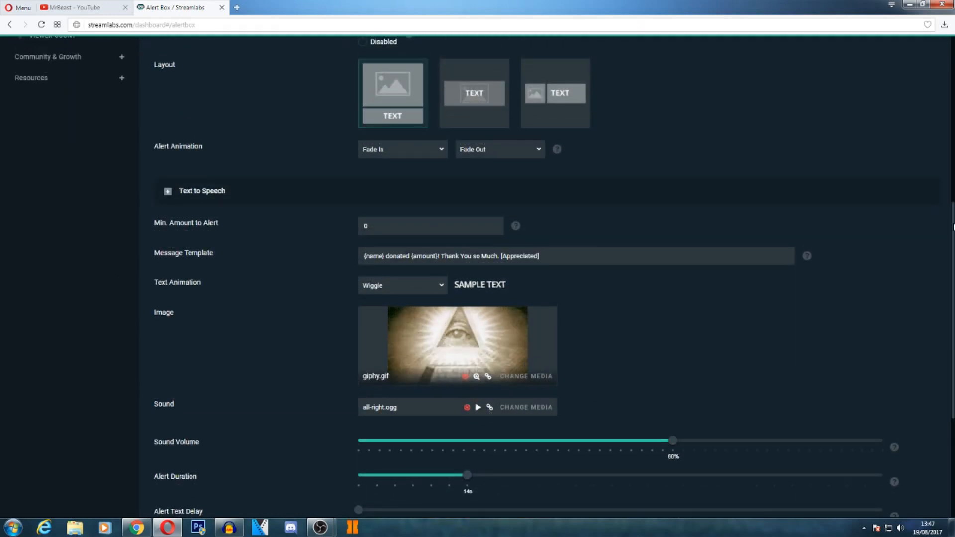
pyautogui.scroll(2, 948, 216)
pyautogui.scroll(2, 948, 202)
pyautogui.scroll(1, 947, 187)
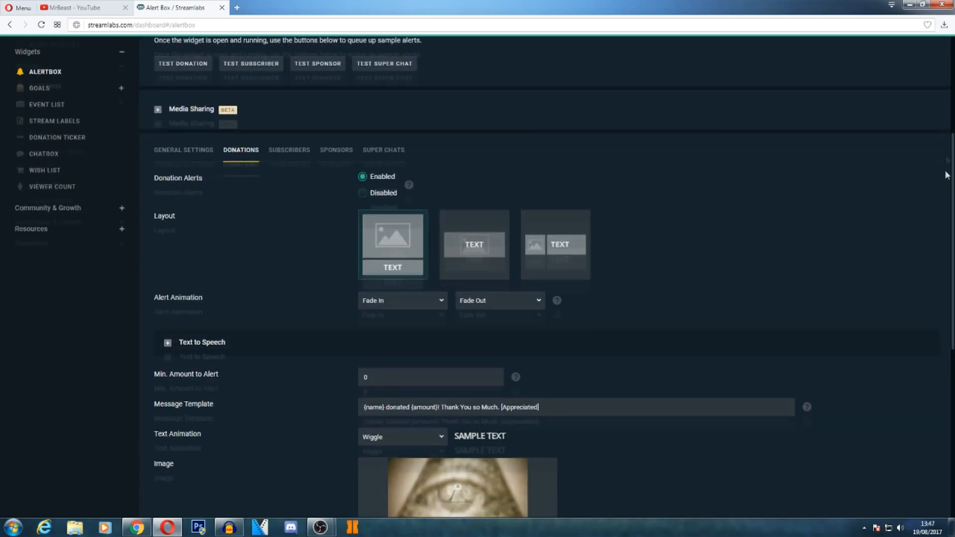
pyautogui.moveTo(946, 175); pyautogui.dragTo(922, 155)
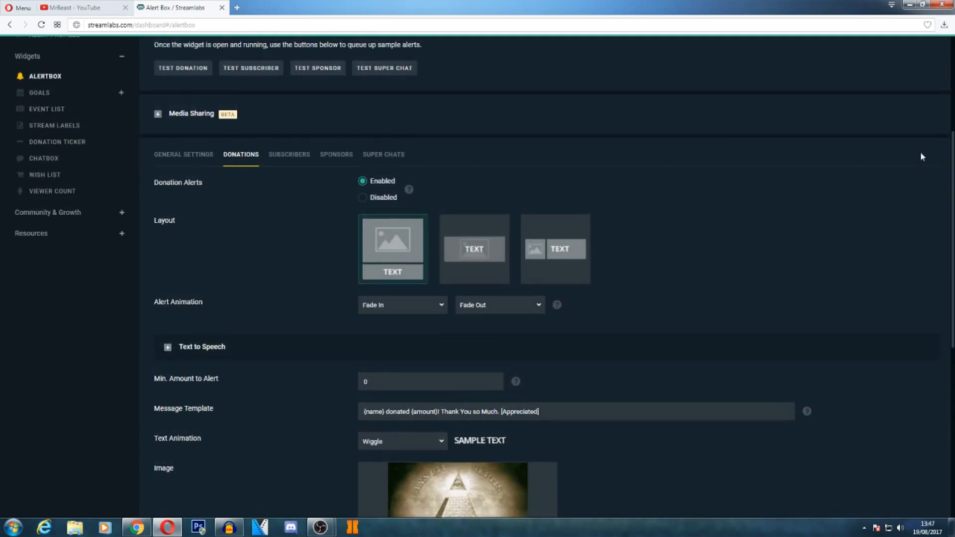
pyautogui.click(289, 154)
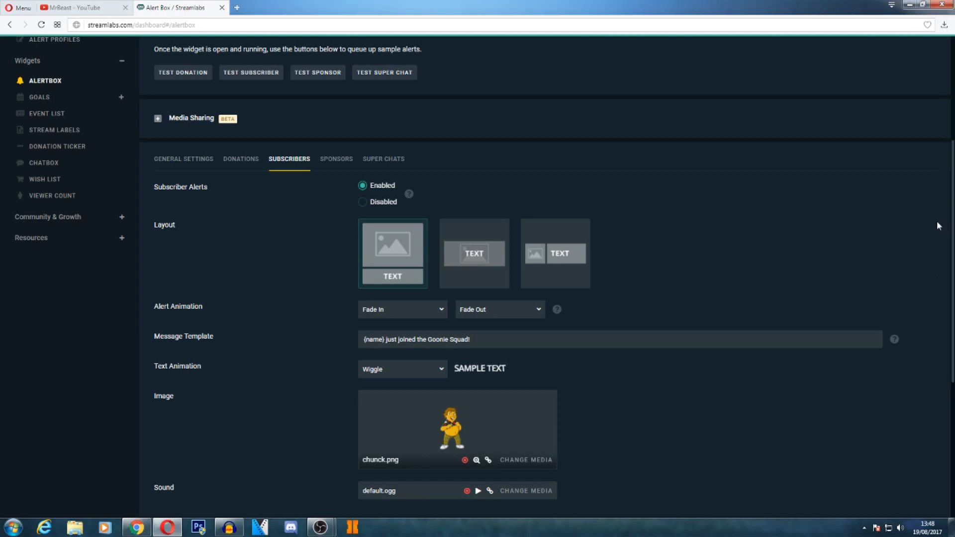
pyautogui.scroll(-4, 952, 227)
pyautogui.scroll(-4, 952, 227)
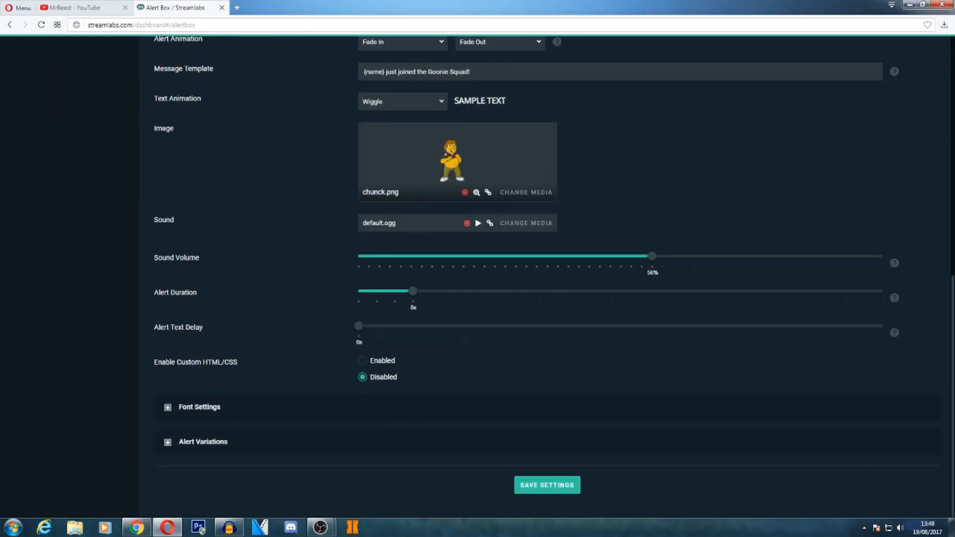
pyautogui.scroll(4, 952, 228)
pyautogui.scroll(4, 952, 228)
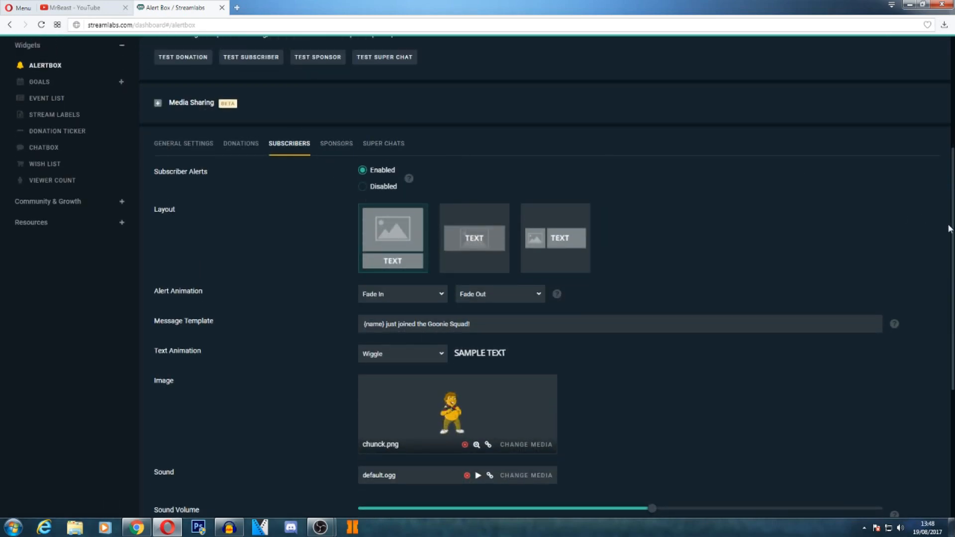
pyautogui.scroll(3, 952, 235)
pyautogui.scroll(2, 746, 223)
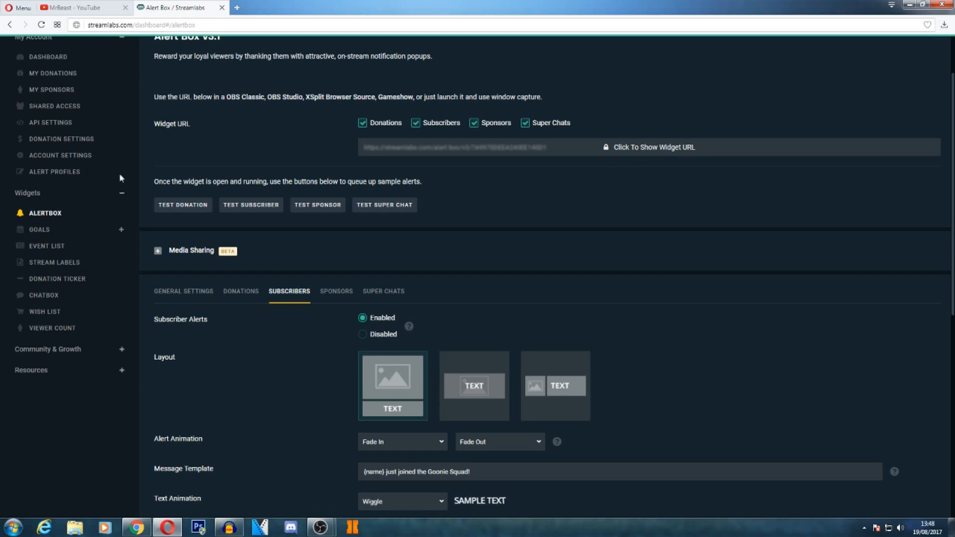
pyautogui.moveTo(950, 186); pyautogui.dragTo(950, 354)
# Save the Alert Box settings, reveal and copy the widget URL, and bring OBS forward
pyautogui.click(548, 484)
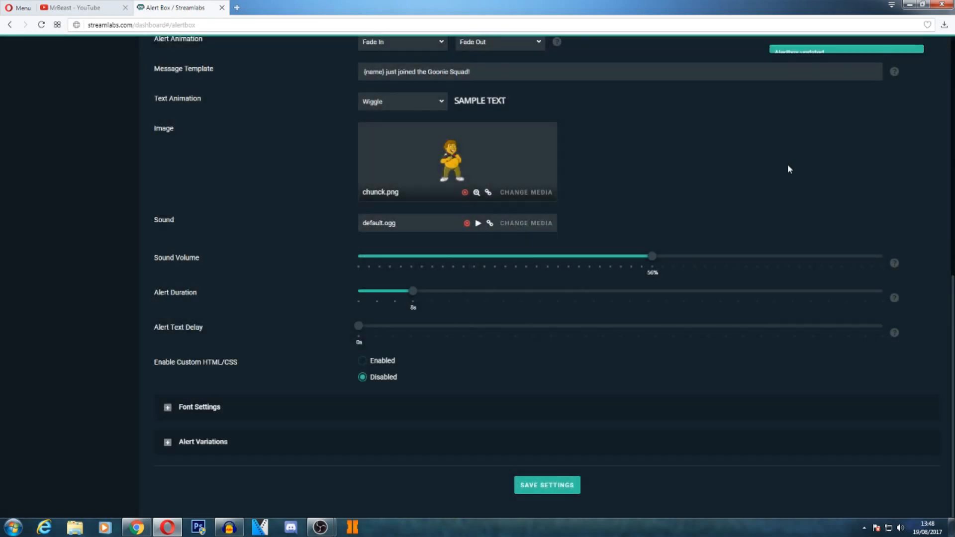
pyautogui.scroll(5, 951, 300)
pyautogui.scroll(-5, 672, 224)
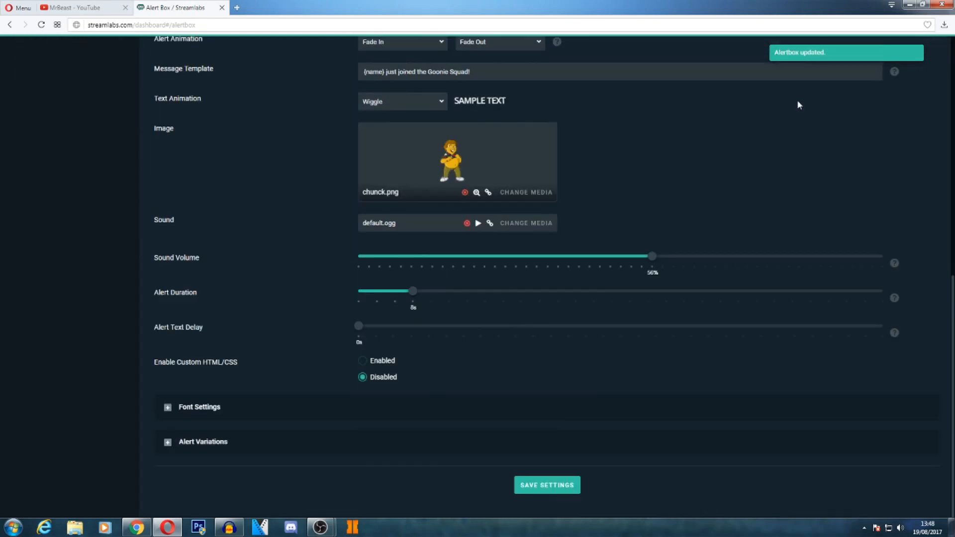
pyautogui.scroll(10, 798, 101)
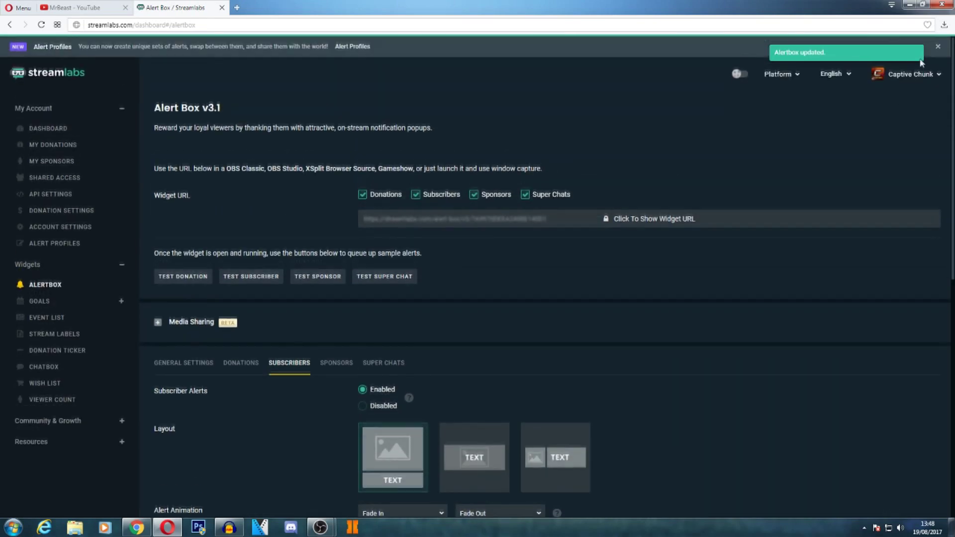
pyautogui.click(635, 224)
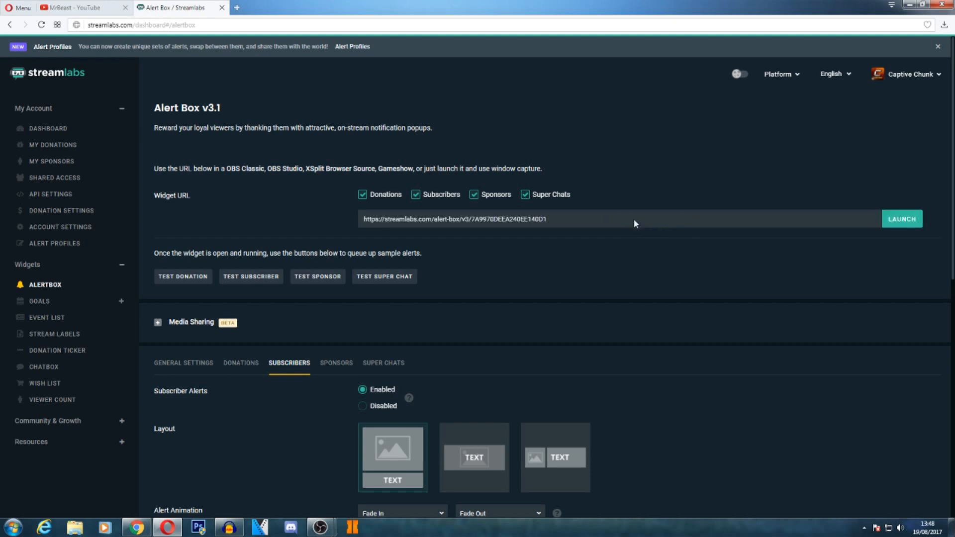
pyautogui.moveTo(546, 218); pyautogui.dragTo(486, 219)
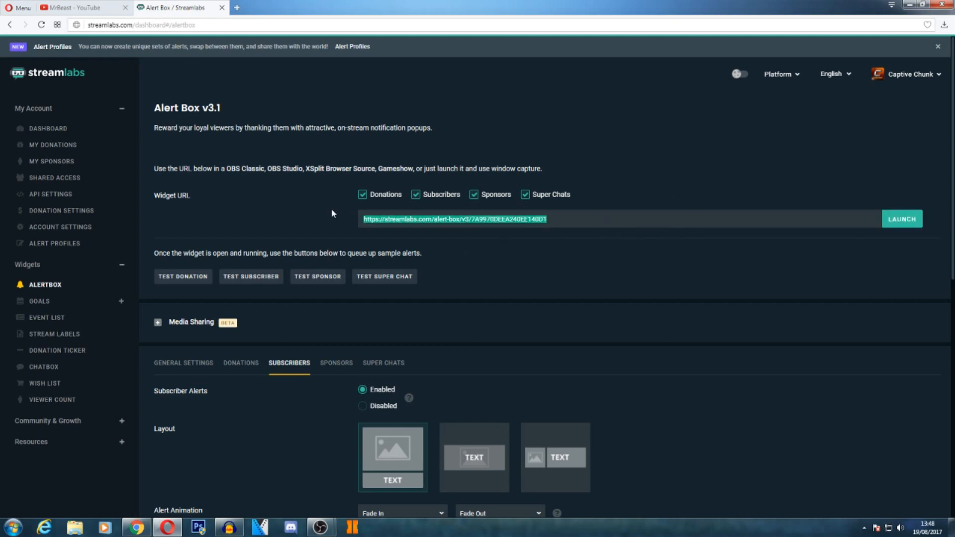
pyautogui.rightClick(389, 219)
pyautogui.click(418, 255)
pyautogui.click(377, 472)
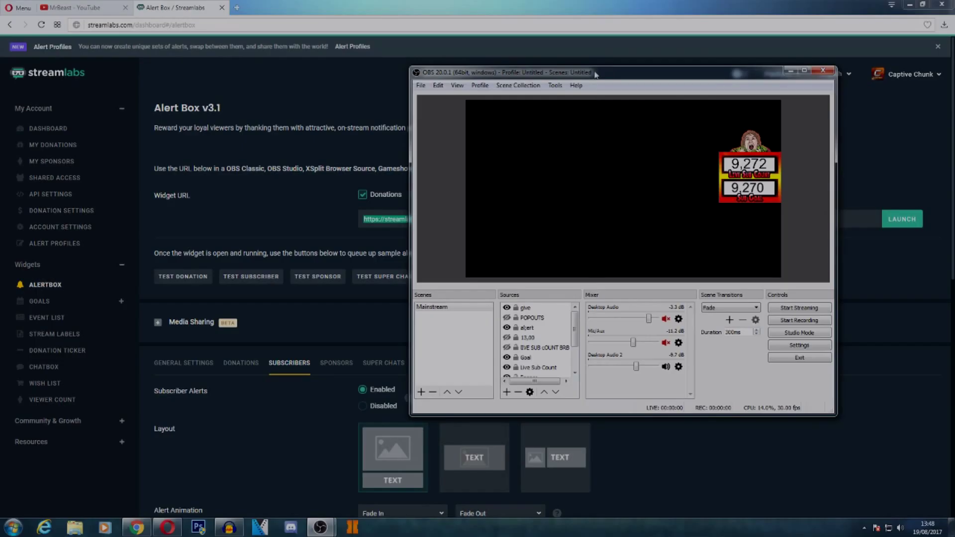
# Add a new browser source named 'aler box' to the Mainstream scene
pyautogui.moveTo(596, 73); pyautogui.dragTo(216, 90)
pyautogui.rightClick(145, 355)
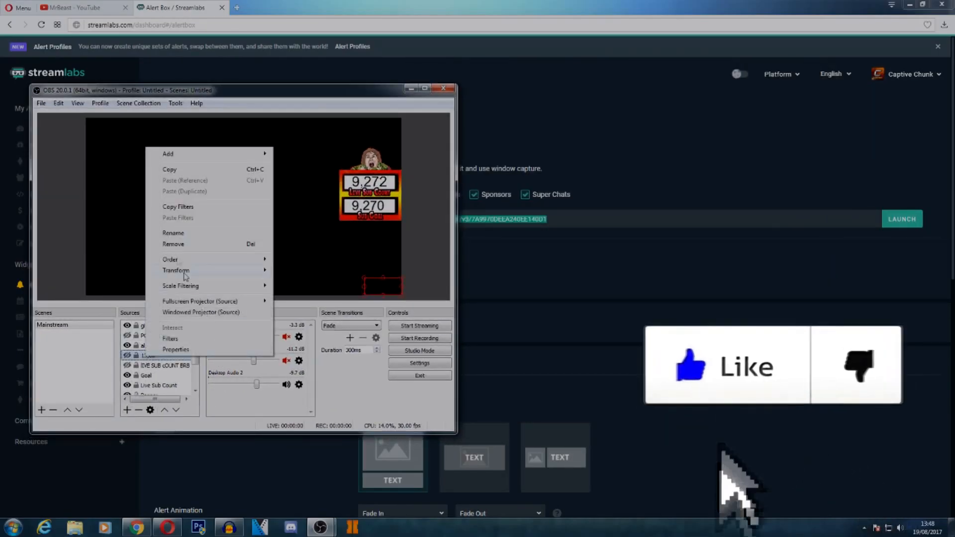
pyautogui.moveTo(193, 154)
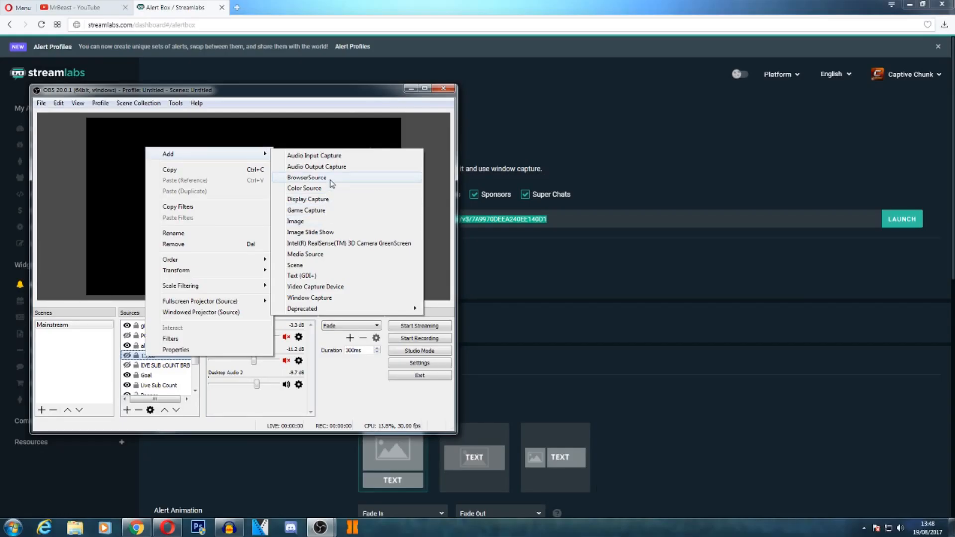
pyautogui.click(331, 181)
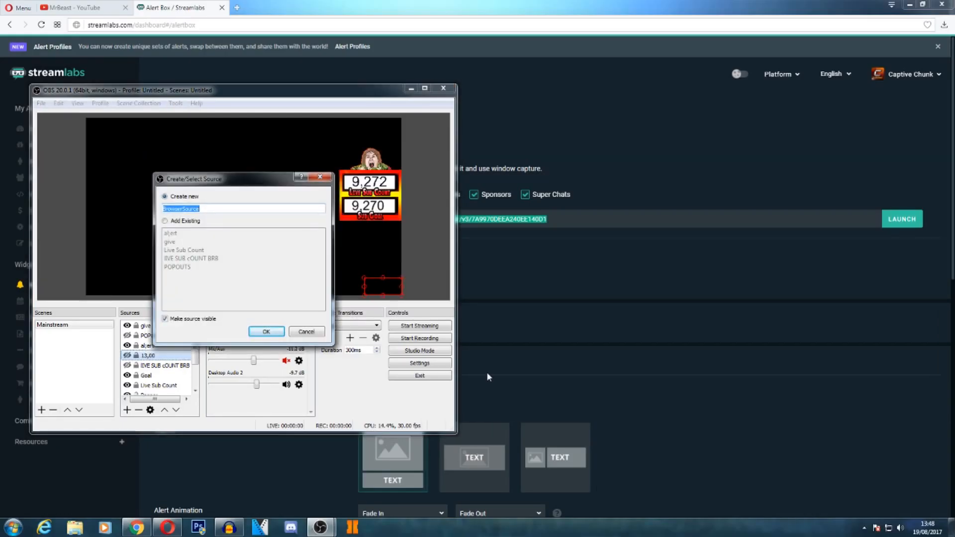
pyautogui.write('aler b')
pyautogui.write('ox')
pyautogui.click(266, 331)
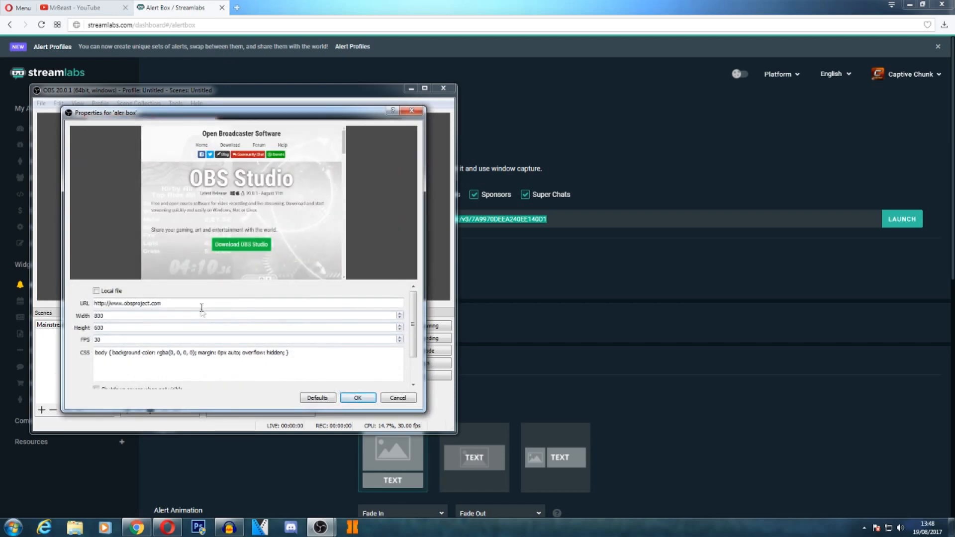
# Paste the Streamlabs Alert Box widget URL into the source, confirm, and enlarge it in the preview
pyautogui.moveTo(173, 114); pyautogui.dragTo(365, 111)
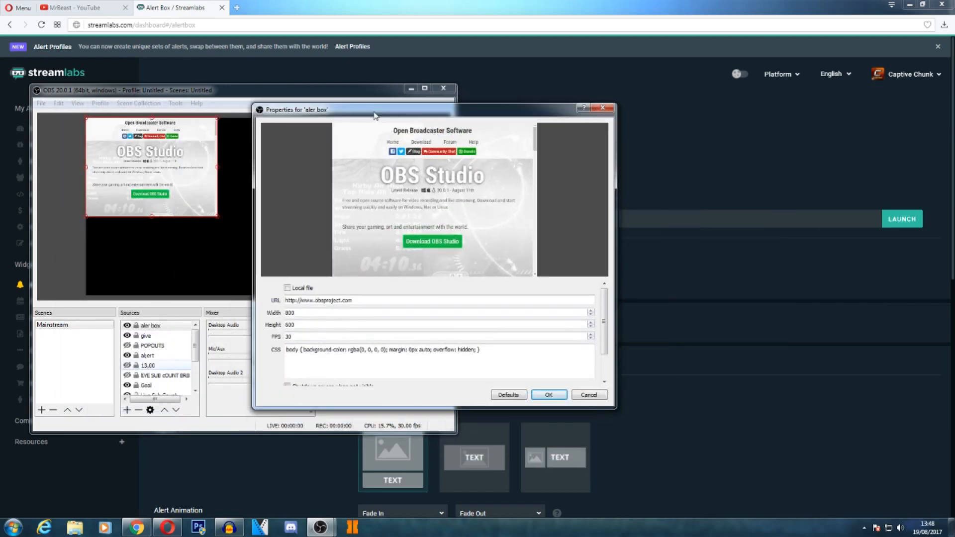
pyautogui.doubleClick(321, 300)
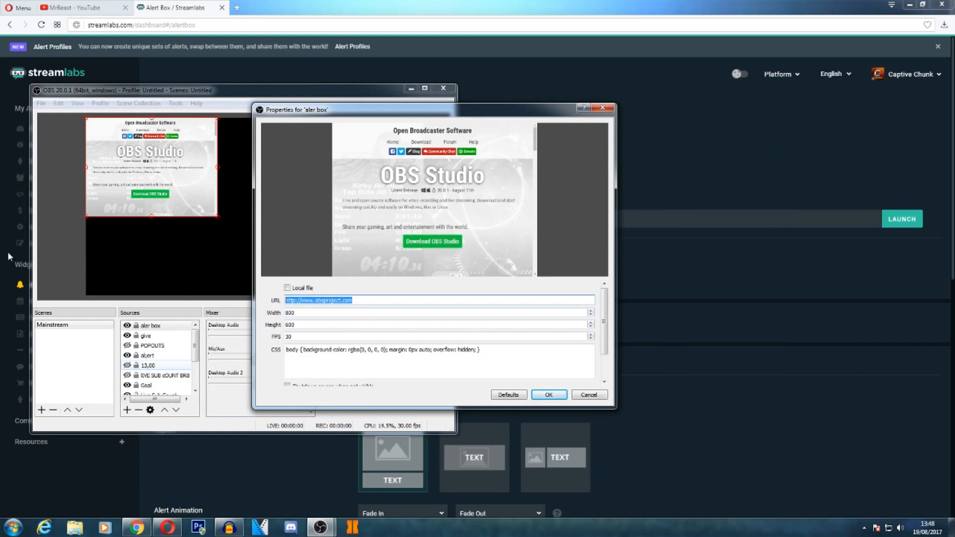
pyautogui.hotkey('ctrl', 'v')
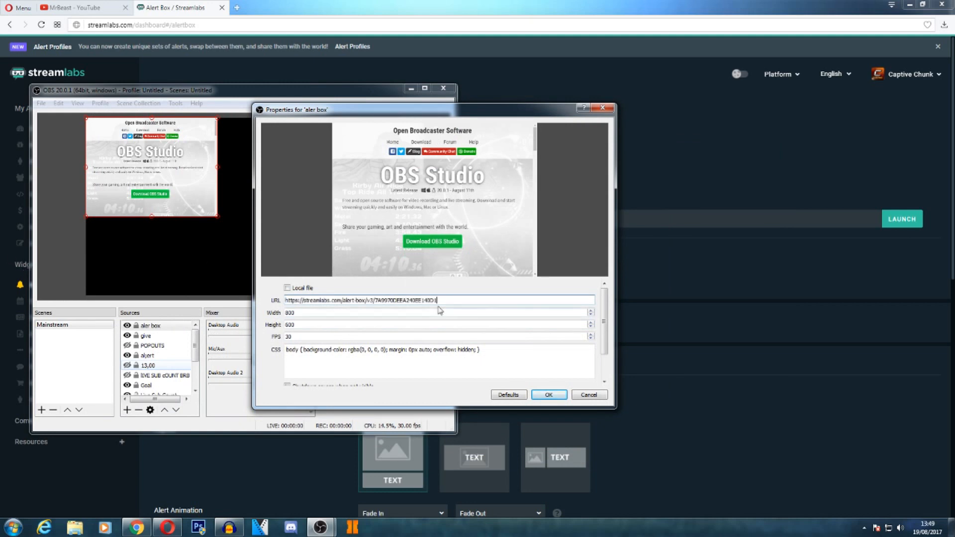
pyautogui.click(549, 395)
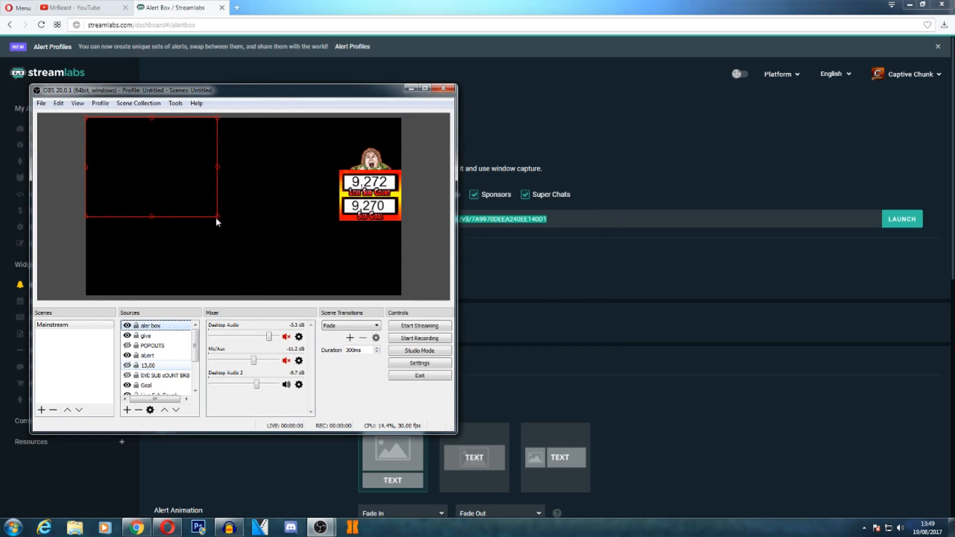
pyautogui.moveTo(215, 217); pyautogui.dragTo(258, 253)
# Launch and close the Alert Box widget preview window, then send a test super chat alert
pyautogui.click(620, 132)
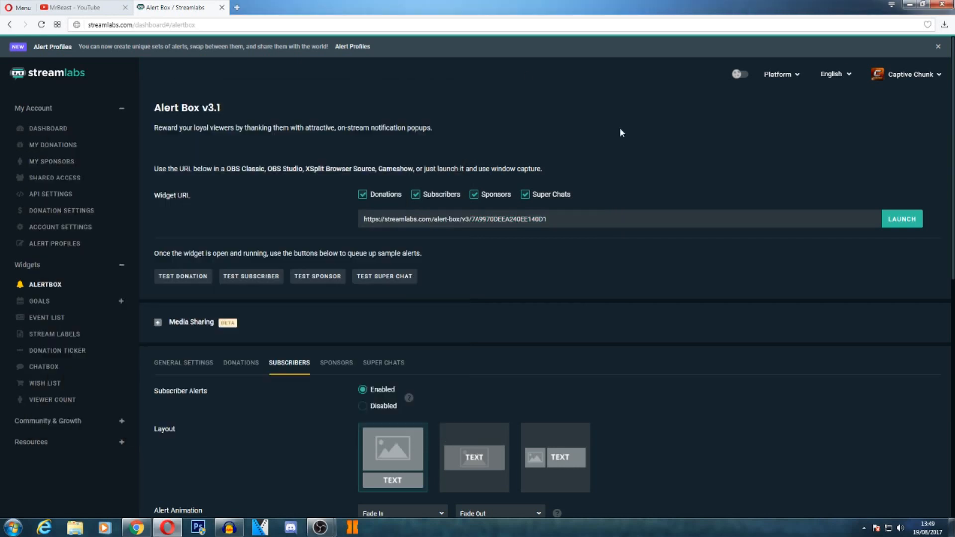
pyautogui.scroll(-1, 952, 215)
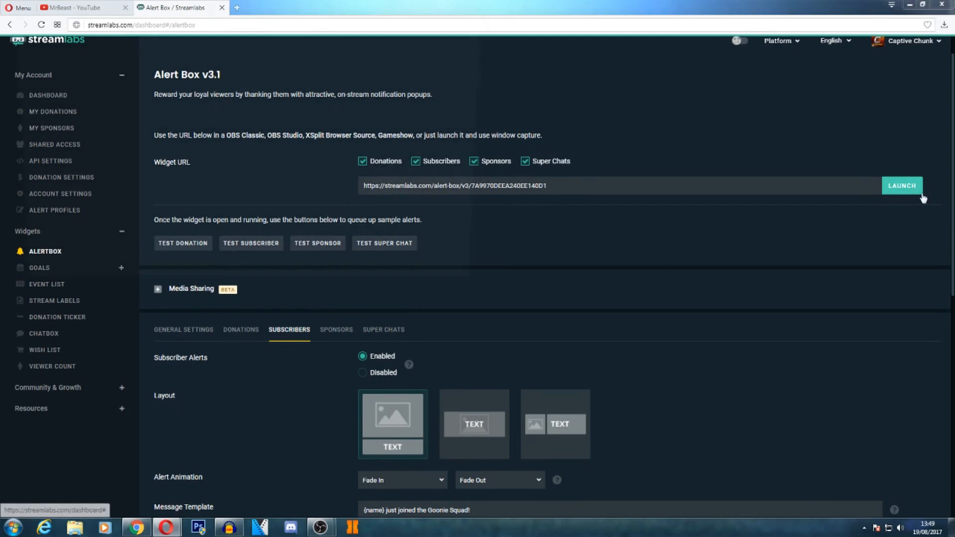
pyautogui.click(902, 185)
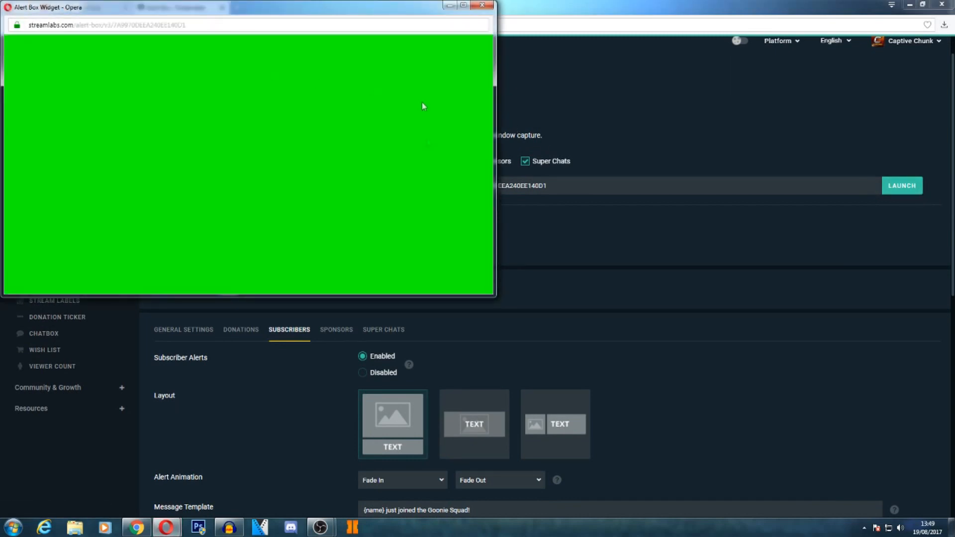
pyautogui.click(487, 6)
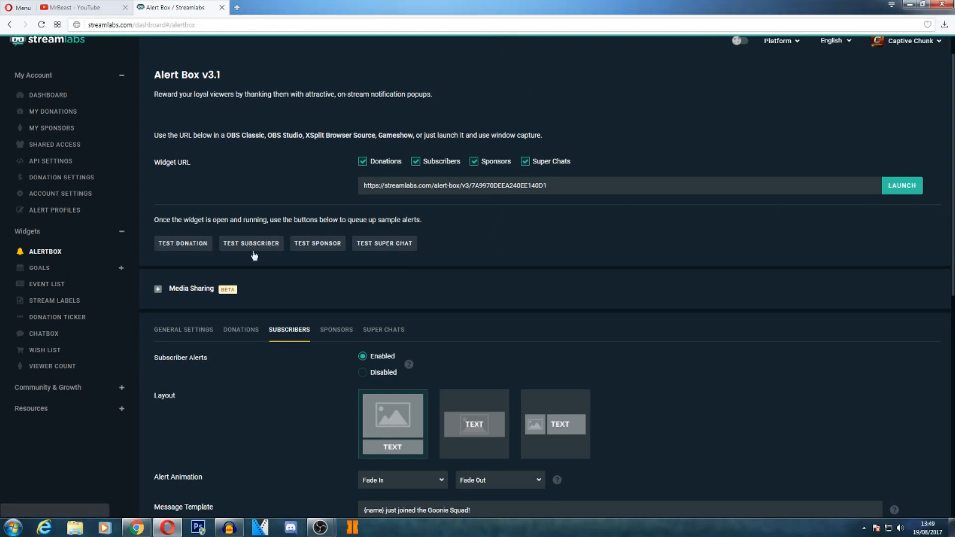
pyautogui.click(292, 246)
# Watch the super chat alert in OBS, then send test sponsor and subscriber alerts and confirm each plays
pyautogui.click(320, 529)
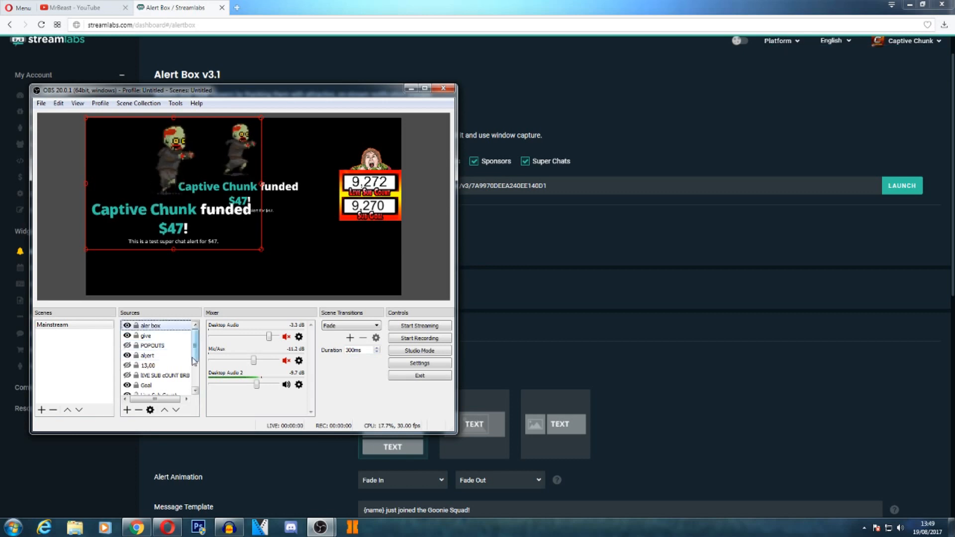
pyautogui.moveTo(194, 345)
pyautogui.mouseDown()
pyautogui.moveTo(195, 379)
pyautogui.moveTo(195, 329)
pyautogui.mouseUp()
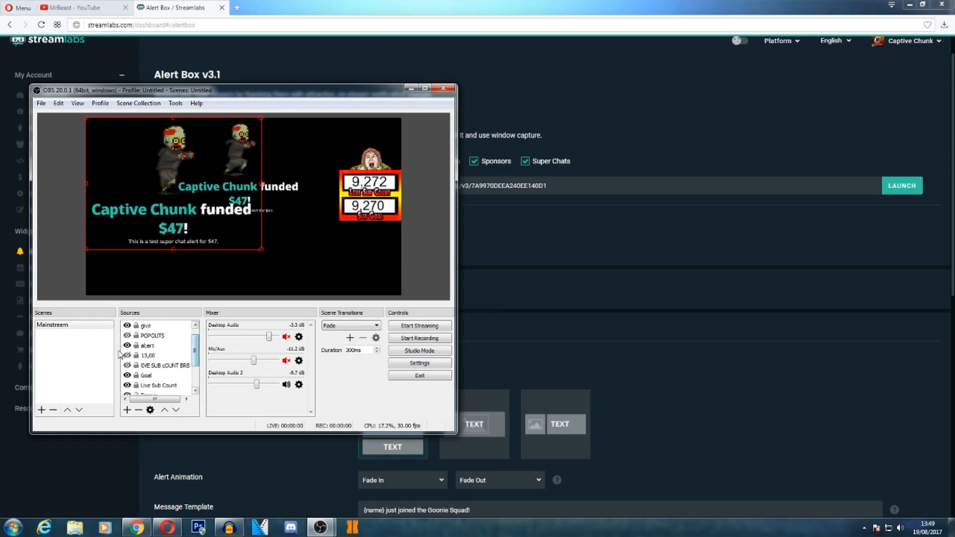
pyautogui.click(557, 214)
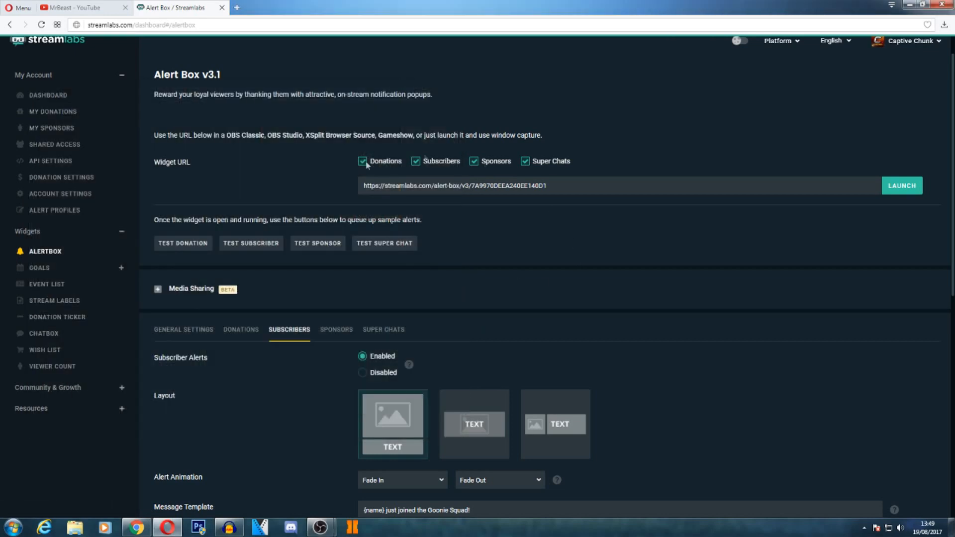
pyautogui.click(328, 244)
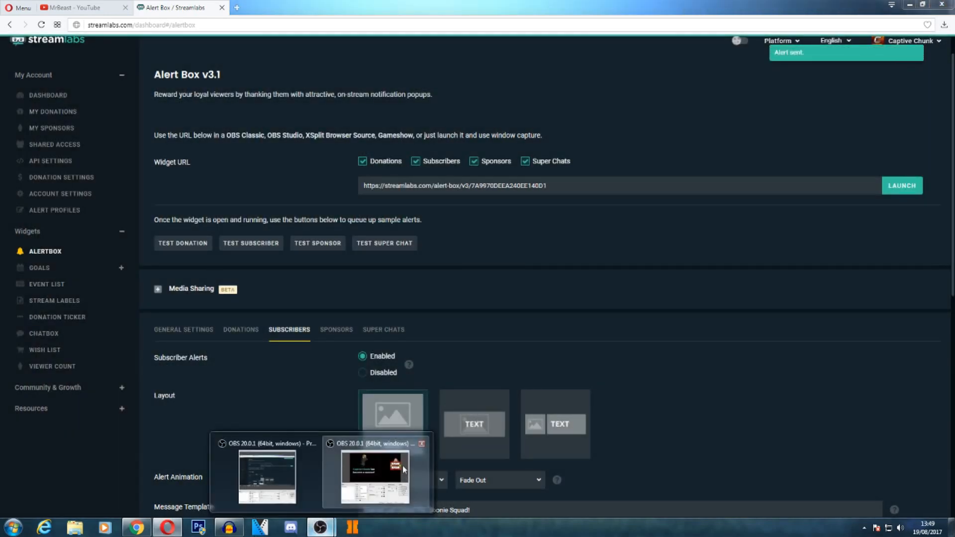
pyautogui.click(268, 477)
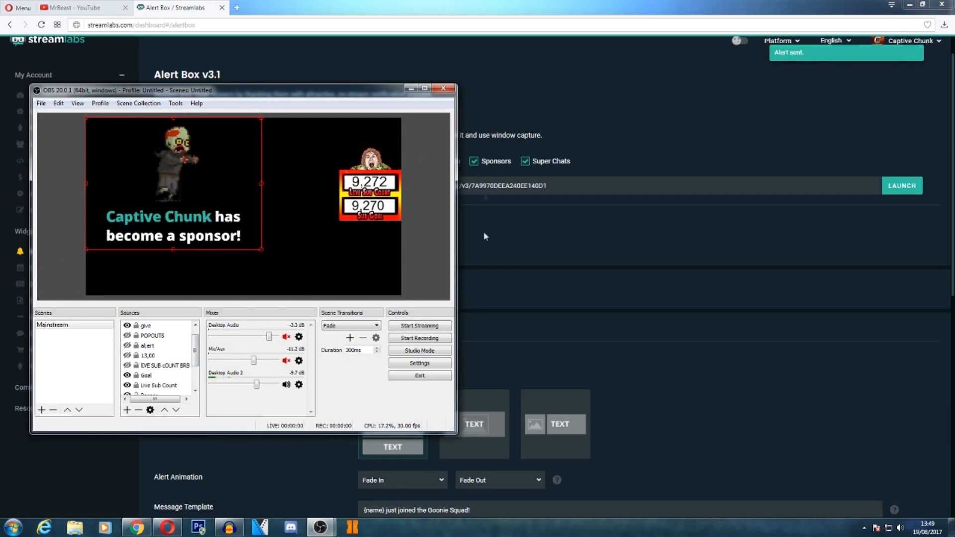
pyautogui.click(559, 216)
pyautogui.moveTo(320, 528)
pyautogui.click(253, 244)
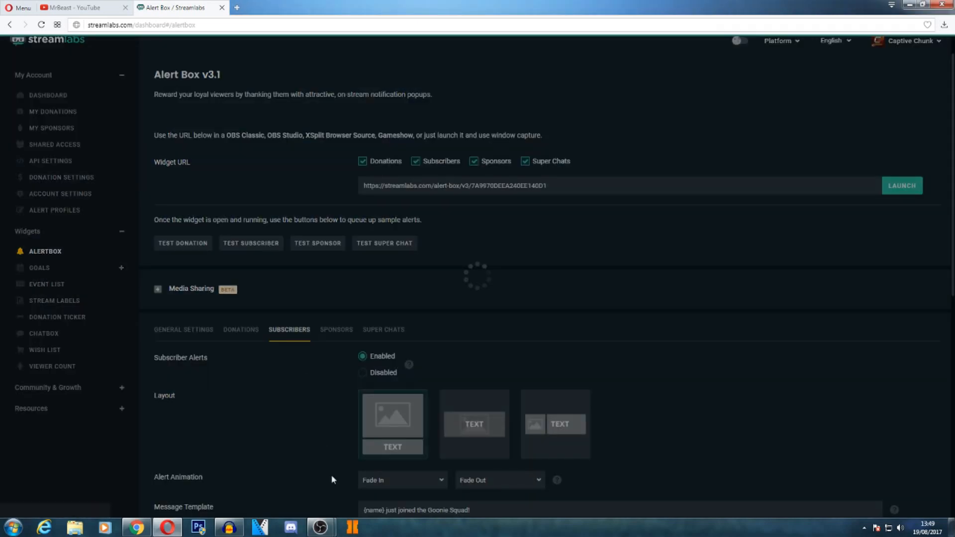
pyautogui.click(352, 477)
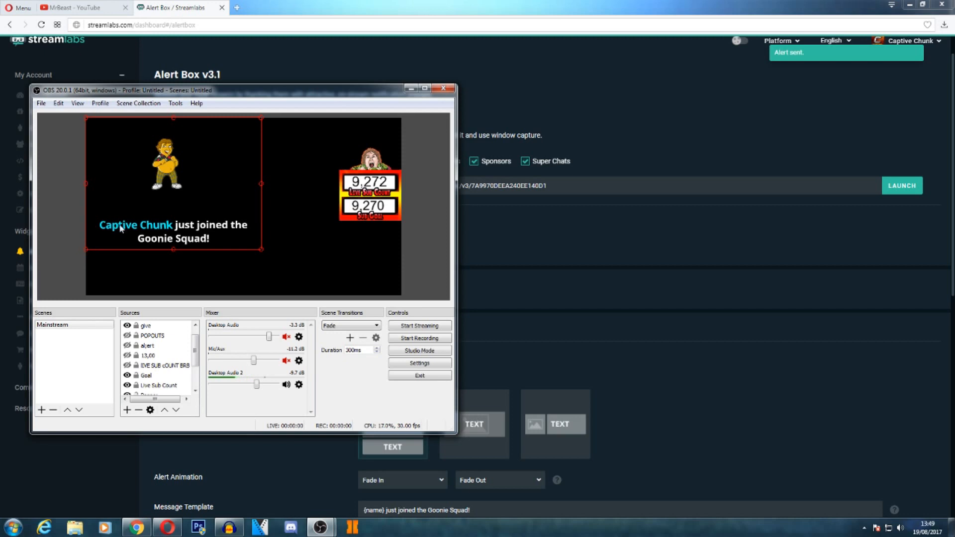
pyautogui.click(570, 244)
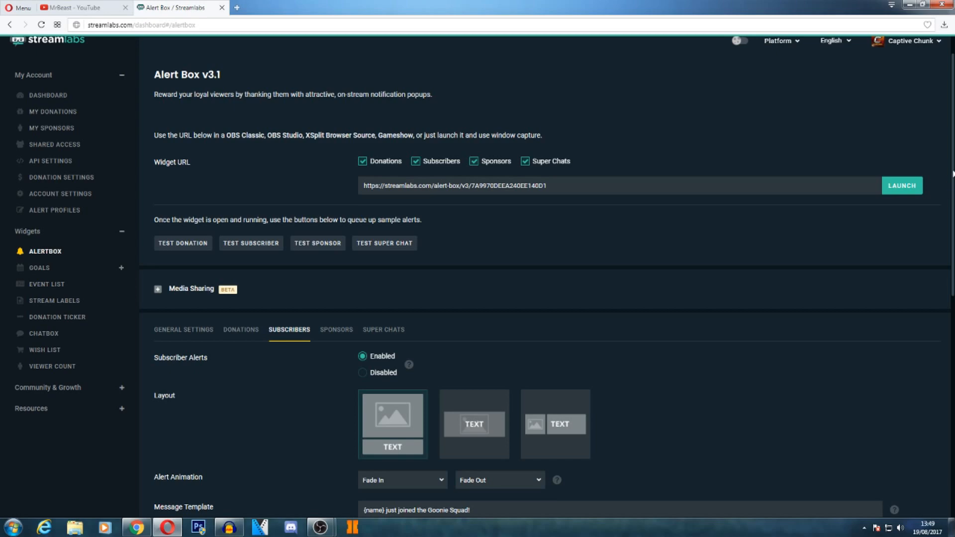
pyautogui.moveTo(951, 173); pyautogui.dragTo(951, 269)
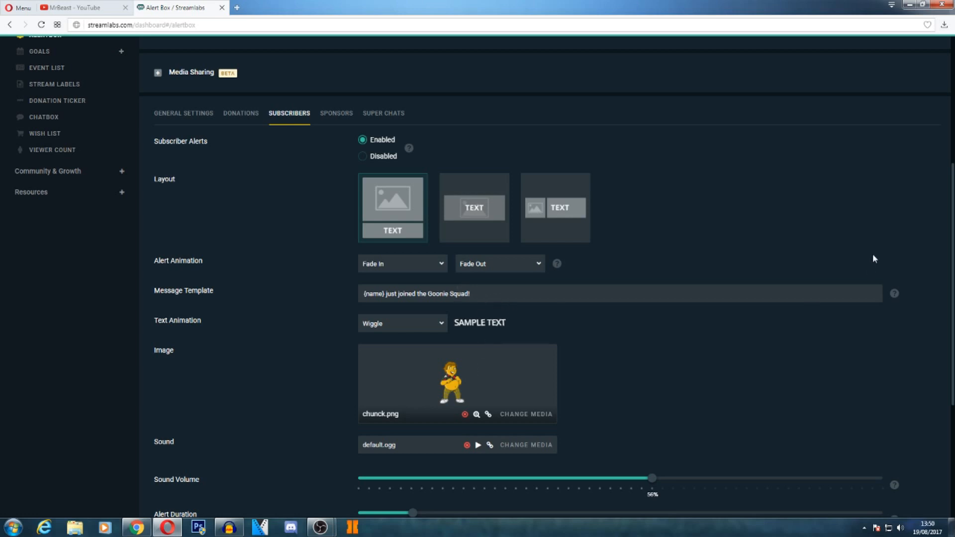
pyautogui.moveTo(949, 228); pyautogui.dragTo(949, 288)
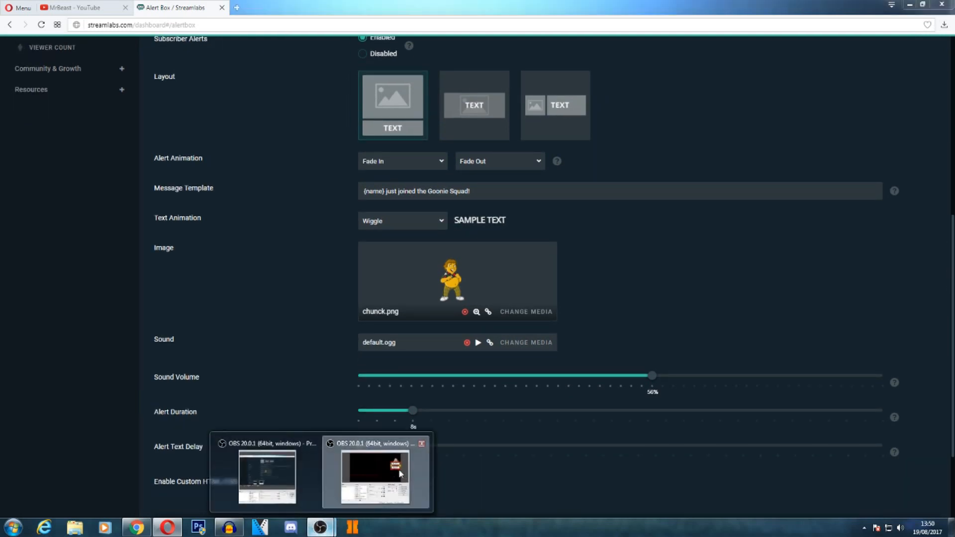
pyautogui.click(319, 527)
pyautogui.scroll(1, 181, 359)
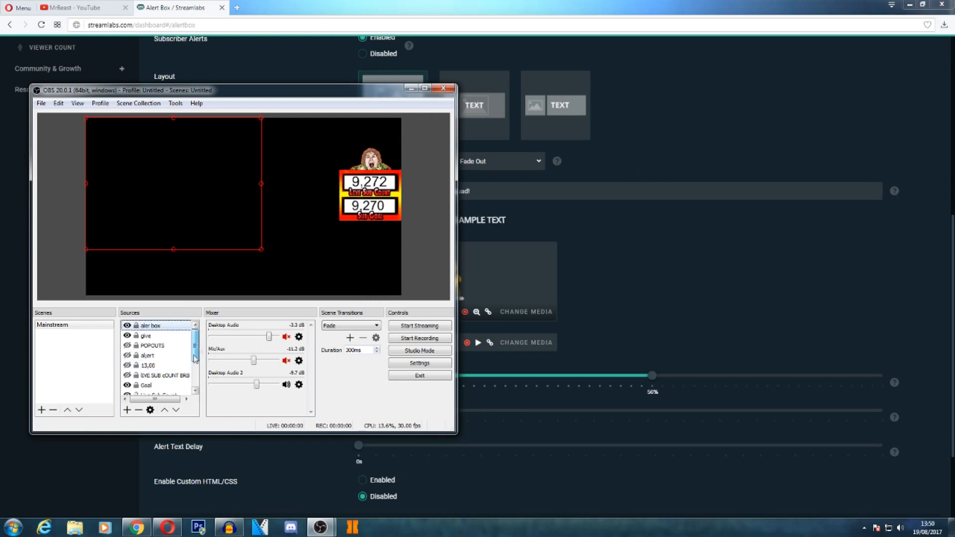
# Recheck the aler box source's widget URL in its properties, dismiss the source menu, and recentre the OBS window
pyautogui.doubleClick(166, 326)
pyautogui.moveTo(225, 113); pyautogui.dragTo(524, 123)
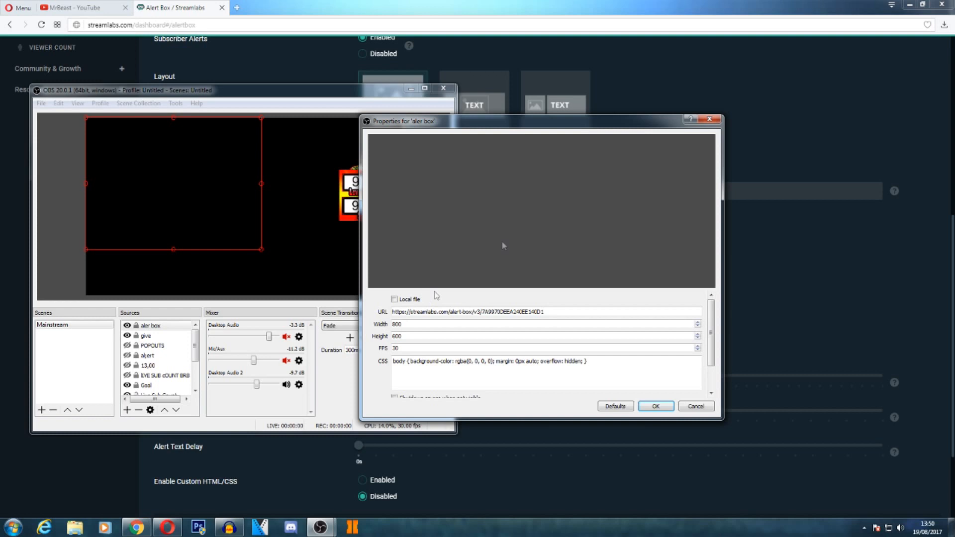
pyautogui.click(707, 120)
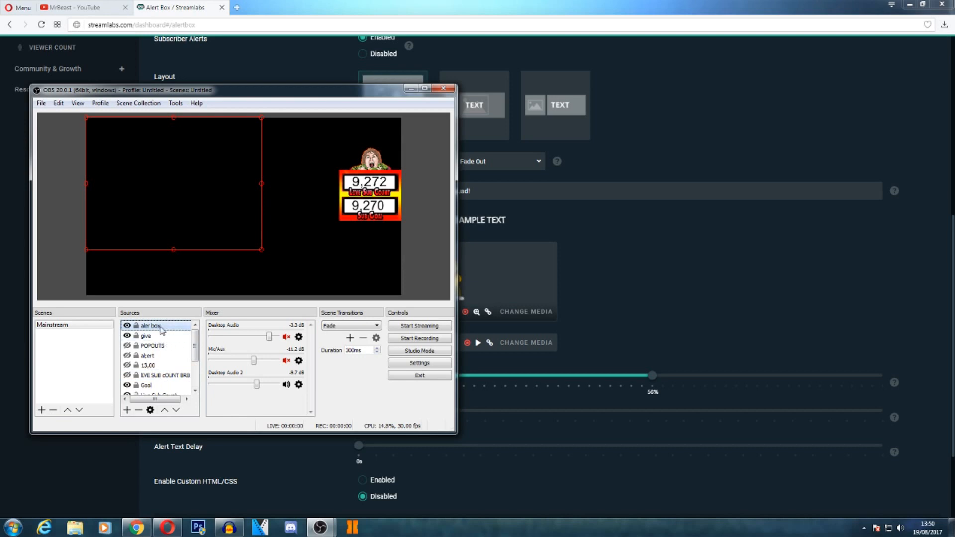
pyautogui.rightClick(162, 330)
pyautogui.moveTo(183, 333)
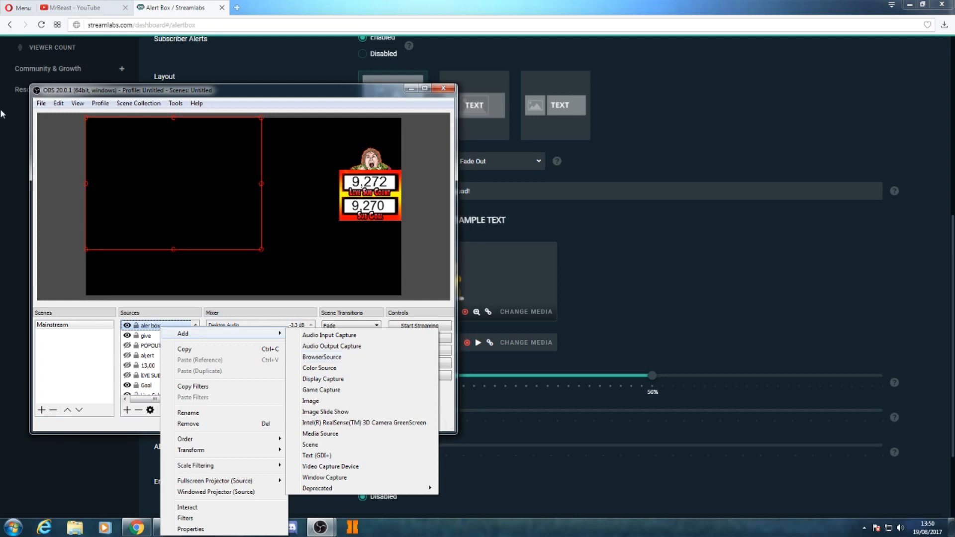
pyautogui.press('Escape')
pyautogui.press('Escape')
pyautogui.moveTo(125, 90)
pyautogui.mouseDown()
pyautogui.moveTo(233, 94)
pyautogui.moveTo(299, 122)
pyautogui.mouseUp()
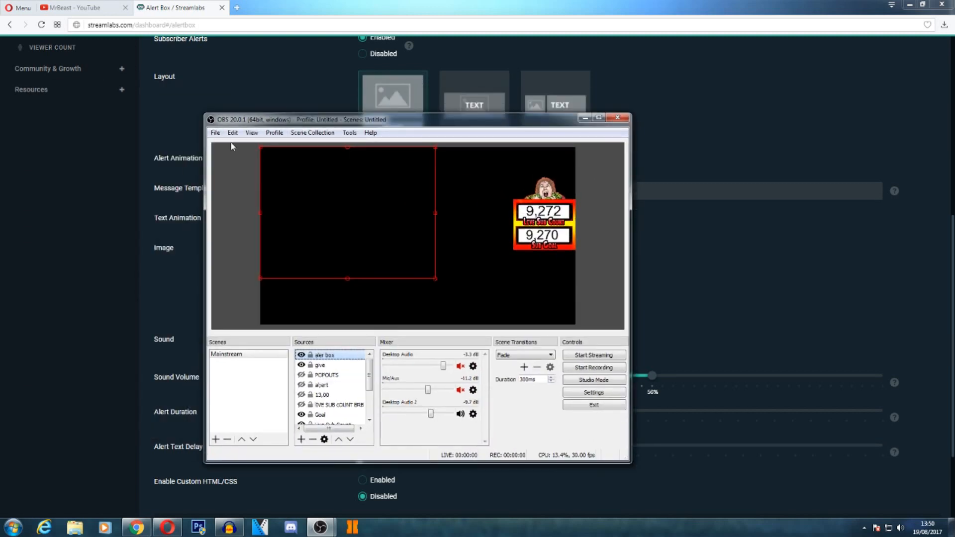